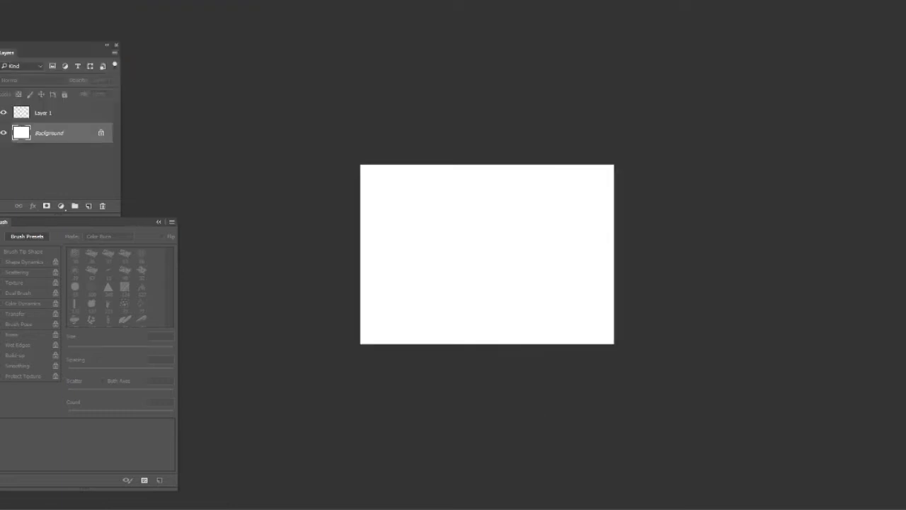
# With the brush on Layer 1, rough in the helmet arcs, oval head and the arm reaching left.
pyautogui.press('b')
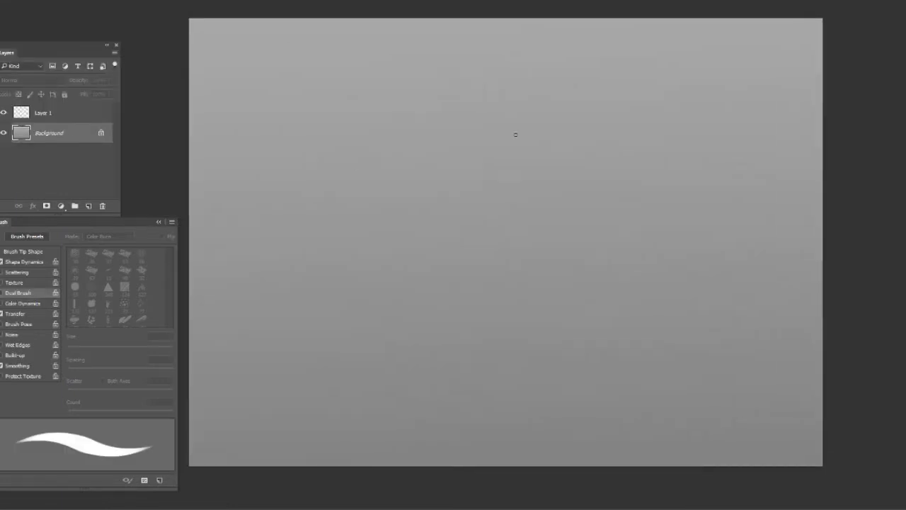
pyautogui.click(71, 113)
pyautogui.moveTo(415, 202); pyautogui.dragTo(495, 188)
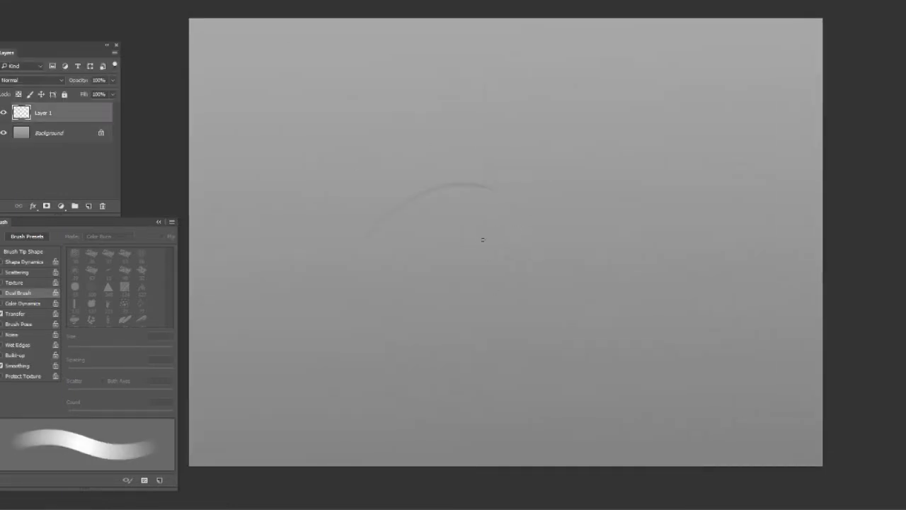
pyautogui.moveTo(358, 258)
pyautogui.mouseDown()
pyautogui.moveTo(524, 226)
pyautogui.moveTo(403, 417)
pyautogui.mouseUp()
pyautogui.moveTo(549, 240); pyautogui.dragTo(464, 425)
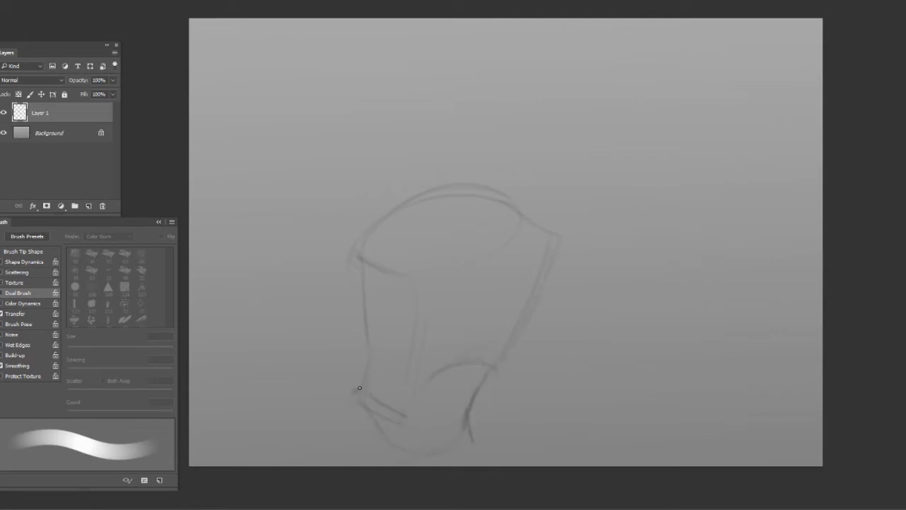
pyautogui.moveTo(352, 242)
pyautogui.mouseDown()
pyautogui.moveTo(382, 296)
pyautogui.moveTo(386, 276)
pyautogui.mouseUp()
pyautogui.moveTo(414, 212); pyautogui.dragTo(403, 276)
pyautogui.moveTo(315, 234); pyautogui.dragTo(425, 206)
pyautogui.moveTo(417, 213); pyautogui.dragTo(400, 259)
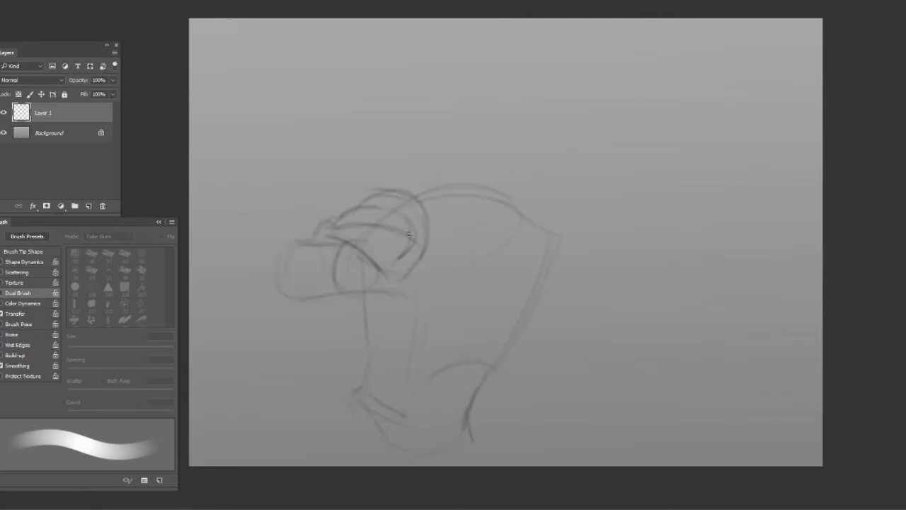
pyautogui.moveTo(510, 200); pyautogui.dragTo(541, 176)
# Sketch the hexagonal left fist and dark ring bands across the extended forearm.
pyautogui.moveTo(284, 249); pyautogui.dragTo(263, 304)
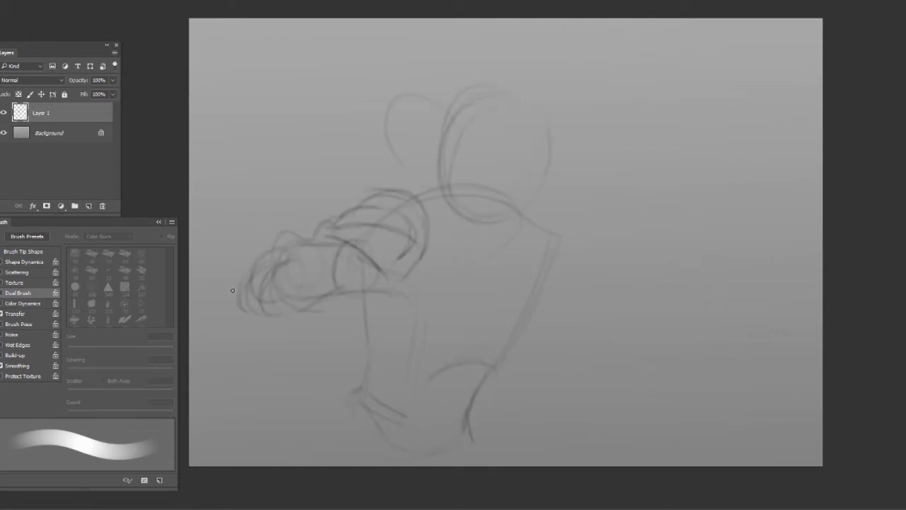
pyautogui.moveTo(265, 269)
pyautogui.mouseDown()
pyautogui.moveTo(227, 323)
pyautogui.moveTo(267, 326)
pyautogui.mouseUp()
pyautogui.moveTo(312, 240); pyautogui.dragTo(361, 286)
pyautogui.moveTo(296, 257); pyautogui.dragTo(280, 305)
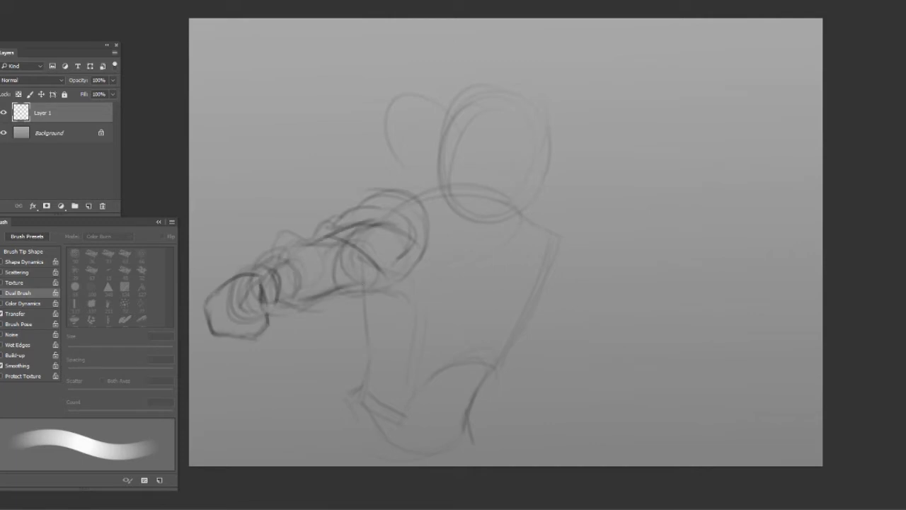
pyautogui.moveTo(220, 281); pyautogui.dragTo(276, 261)
pyautogui.moveTo(277, 272); pyautogui.dragTo(287, 319)
pyautogui.moveTo(313, 241); pyautogui.dragTo(320, 297)
pyautogui.moveTo(325, 238); pyautogui.dragTo(333, 296)
# Draw the shoulder armor loops, a circular shoulder joint and lines beneath it.
pyautogui.moveTo(394, 171)
pyautogui.mouseDown()
pyautogui.moveTo(424, 213)
pyautogui.moveTo(337, 262)
pyautogui.mouseUp()
pyautogui.moveTo(432, 201); pyautogui.dragTo(368, 262)
pyautogui.moveTo(428, 240); pyautogui.dragTo(442, 258)
pyautogui.moveTo(411, 280); pyautogui.dragTo(482, 342)
pyautogui.moveTo(495, 342); pyautogui.dragTo(560, 258)
# Sketch the collar arcs wrapping the neck with a jagged right edge and darker lower line.
pyautogui.moveTo(445, 261); pyautogui.dragTo(559, 256)
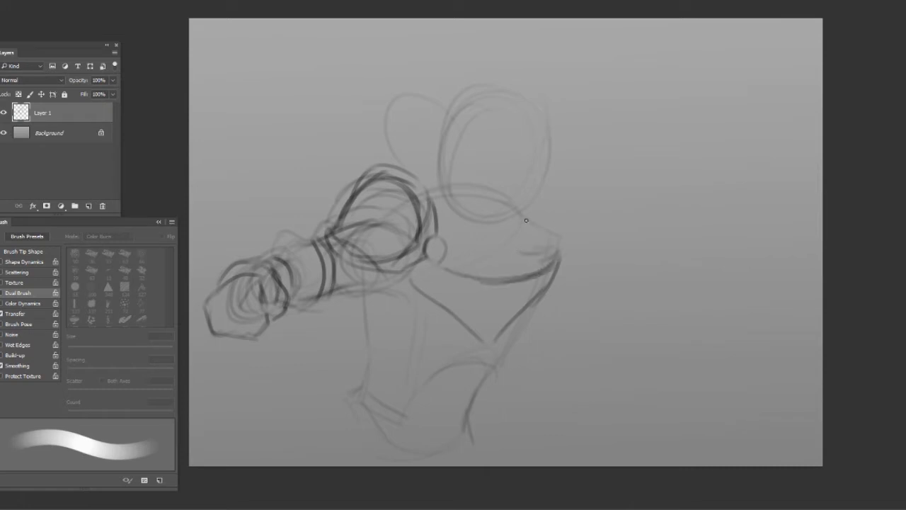
pyautogui.moveTo(434, 193); pyautogui.dragTo(541, 199)
pyautogui.moveTo(482, 228); pyautogui.dragTo(550, 217)
pyautogui.moveTo(547, 188); pyautogui.dragTo(561, 238)
pyautogui.moveTo(450, 227); pyautogui.dragTo(529, 249)
pyautogui.moveTo(446, 256); pyautogui.dragTo(531, 258)
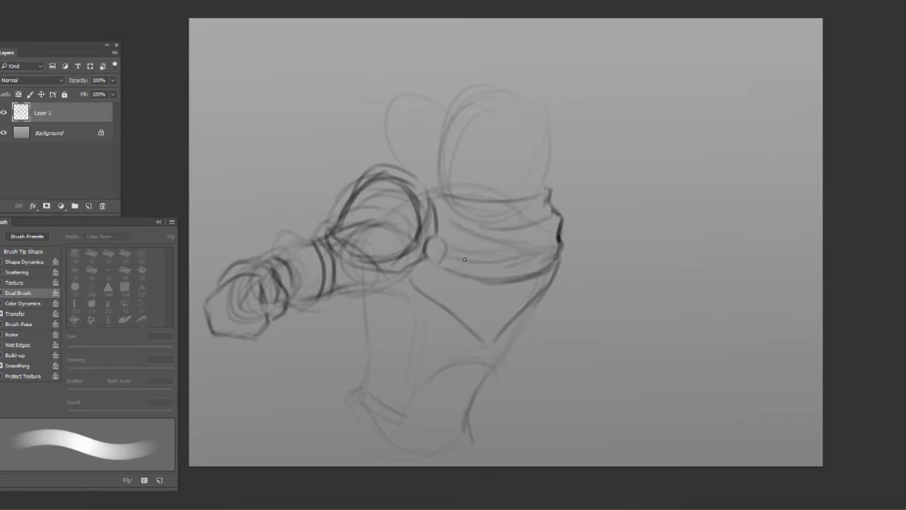
pyautogui.moveTo(446, 259)
pyautogui.mouseDown()
pyautogui.moveTo(565, 250)
pyautogui.moveTo(496, 301)
pyautogui.mouseUp()
# Add diagonal and long vertical lines running down the body from the collar.
pyautogui.moveTo(574, 265)
pyautogui.mouseDown()
pyautogui.moveTo(490, 343)
pyautogui.moveTo(497, 428)
pyautogui.mouseUp()
pyautogui.moveTo(385, 289); pyautogui.dragTo(430, 439)
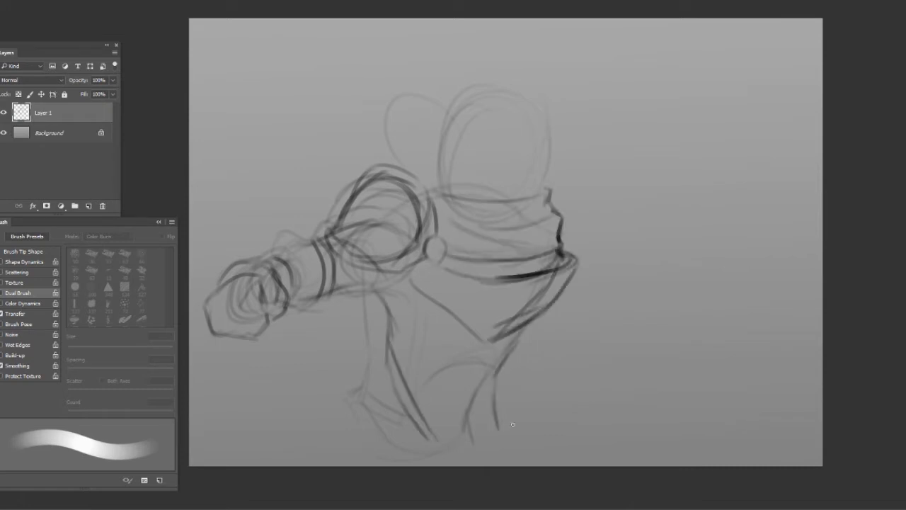
pyautogui.scroll(-3, 513, 424)
# Add strokes around the head, jaw, neck and collar, plus long torso lines.
pyautogui.moveTo(443, 133)
pyautogui.mouseDown()
pyautogui.moveTo(527, 39)
pyautogui.moveTo(552, 120)
pyautogui.mouseUp()
pyautogui.moveTo(400, 276); pyautogui.dragTo(449, 244)
pyautogui.moveTo(453, 304)
pyautogui.mouseDown()
pyautogui.moveTo(537, 286)
pyautogui.moveTo(557, 344)
pyautogui.mouseUp()
pyautogui.moveTo(443, 208); pyautogui.dragTo(436, 247)
pyautogui.moveTo(438, 164)
pyautogui.mouseDown()
pyautogui.moveTo(495, 213)
pyautogui.moveTo(559, 235)
pyautogui.mouseUp()
pyautogui.moveTo(566, 182)
pyautogui.mouseDown()
pyautogui.moveTo(594, 218)
pyautogui.moveTo(509, 283)
pyautogui.moveTo(550, 367)
pyautogui.mouseUp()
pyautogui.moveTo(389, 249); pyautogui.dragTo(465, 398)
pyautogui.moveTo(401, 238)
pyautogui.mouseDown()
pyautogui.moveTo(440, 350)
pyautogui.moveTo(494, 296)
pyautogui.mouseUp()
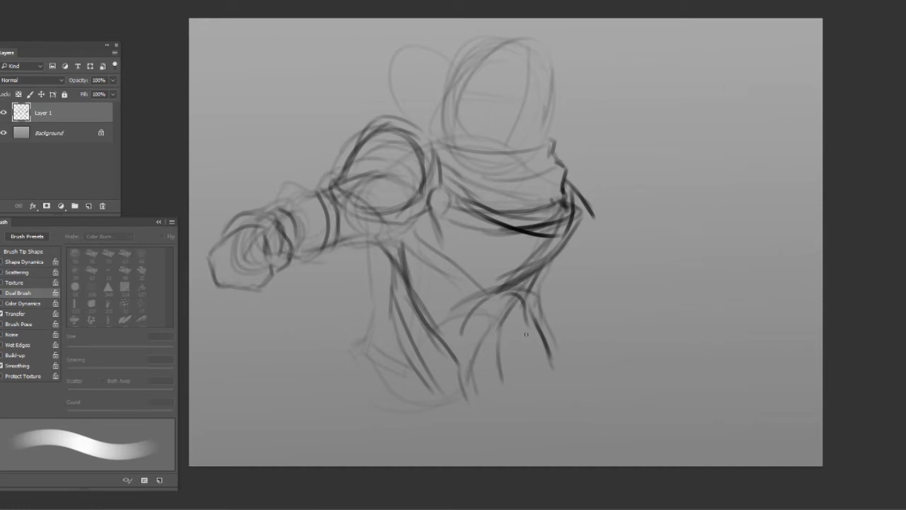
# Extend the torso's right side and outline the bold shoulder pad with its round joint.
pyautogui.moveTo(572, 237); pyautogui.dragTo(586, 350)
pyautogui.moveTo(495, 324)
pyautogui.mouseDown()
pyautogui.moveTo(577, 290)
pyautogui.moveTo(584, 409)
pyautogui.mouseUp()
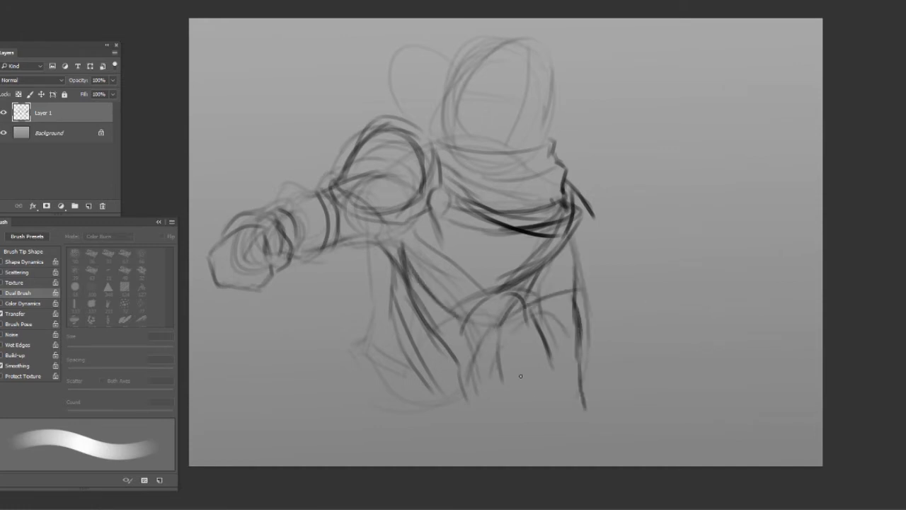
pyautogui.moveTo(466, 336); pyautogui.dragTo(448, 427)
pyautogui.moveTo(412, 107)
pyautogui.mouseDown()
pyautogui.moveTo(455, 201)
pyautogui.moveTo(444, 206)
pyautogui.mouseUp()
pyautogui.moveTo(350, 164)
pyautogui.mouseDown()
pyautogui.moveTo(423, 107)
pyautogui.moveTo(439, 141)
pyautogui.mouseUp()
pyautogui.moveTo(329, 177); pyautogui.dragTo(432, 230)
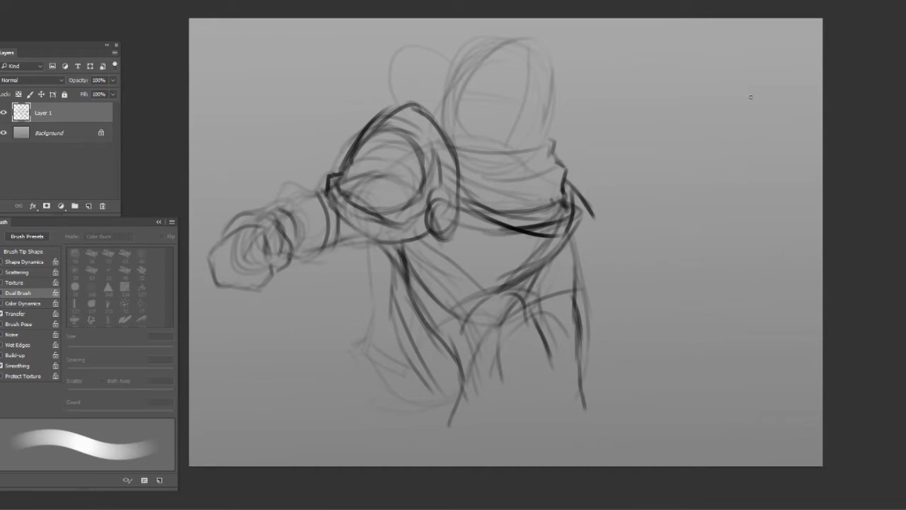
# Sketch the right arm raised to the upper right, ending in an open clawed hand.
pyautogui.moveTo(575, 232); pyautogui.dragTo(627, 206)
pyautogui.moveTo(613, 184)
pyautogui.mouseDown()
pyautogui.moveTo(623, 224)
pyautogui.moveTo(685, 137)
pyautogui.mouseUp()
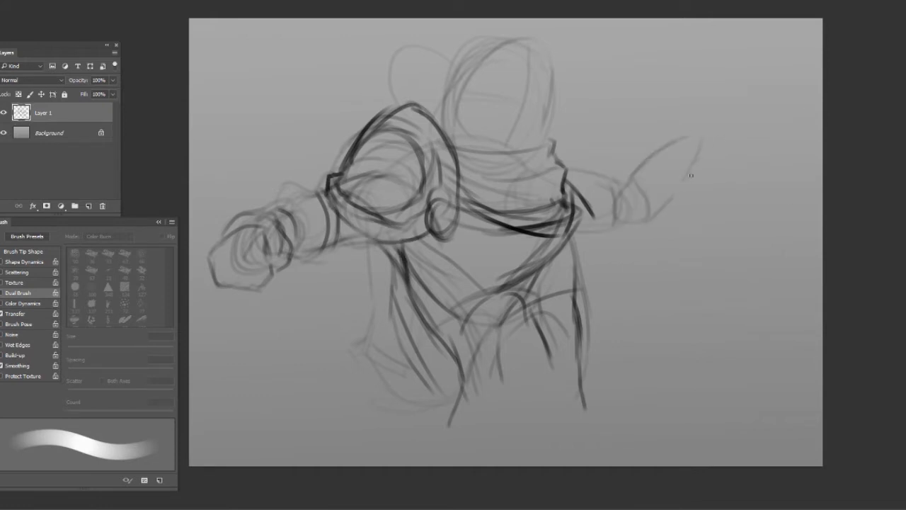
pyautogui.moveTo(648, 221); pyautogui.dragTo(716, 141)
pyautogui.moveTo(722, 106); pyautogui.dragTo(702, 135)
pyautogui.moveTo(742, 105); pyautogui.dragTo(737, 82)
pyautogui.moveTo(697, 54)
pyautogui.mouseDown()
pyautogui.moveTo(739, 85)
pyautogui.moveTo(714, 133)
pyautogui.mouseUp()
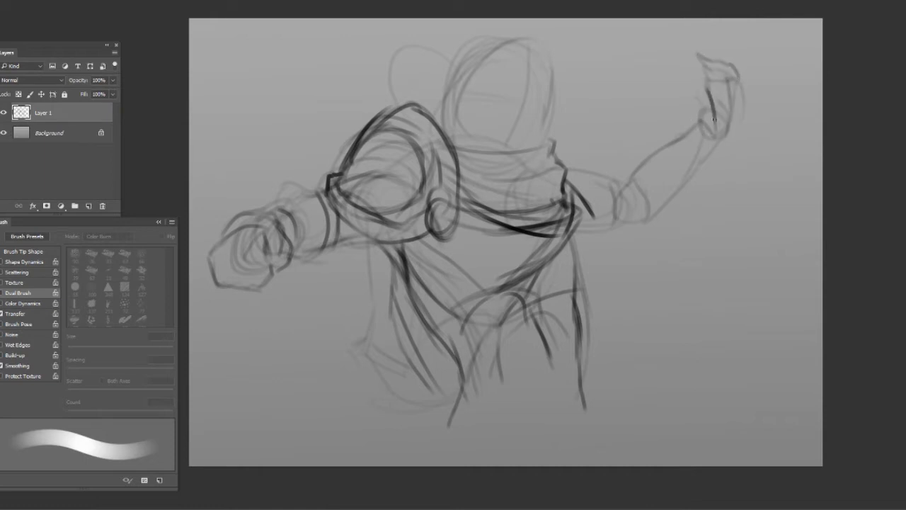
pyautogui.moveTo(693, 71); pyautogui.dragTo(699, 122)
pyautogui.moveTo(669, 78); pyautogui.dragTo(700, 121)
pyautogui.moveTo(718, 65)
pyautogui.mouseDown()
pyautogui.moveTo(733, 86)
pyautogui.moveTo(715, 141)
pyautogui.moveTo(625, 225)
pyautogui.mouseUp()
# Rework the chest line and both sides of the torso contour.
pyautogui.moveTo(421, 250); pyautogui.dragTo(566, 297)
pyautogui.moveTo(475, 234)
pyautogui.mouseDown()
pyautogui.moveTo(581, 205)
pyautogui.moveTo(573, 231)
pyautogui.mouseUp()
pyautogui.moveTo(488, 279); pyautogui.dragTo(566, 248)
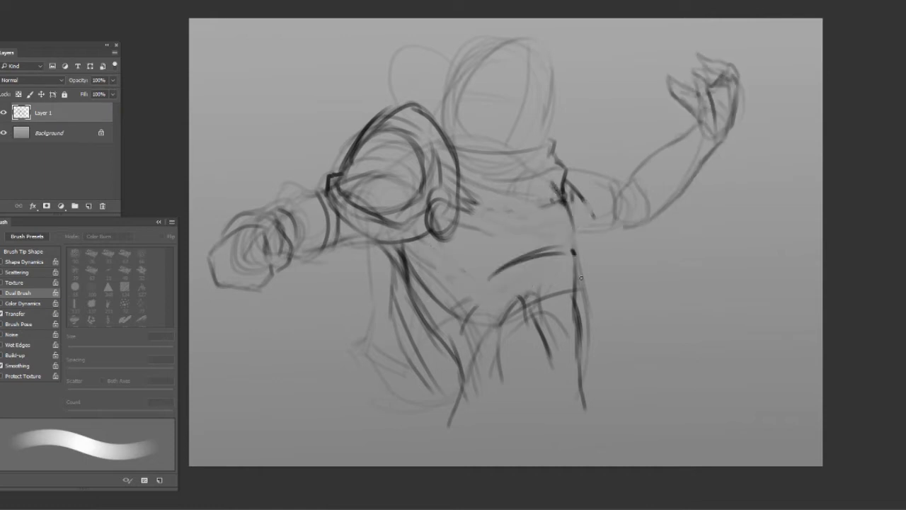
pyautogui.moveTo(570, 205); pyautogui.dragTo(577, 291)
pyautogui.moveTo(531, 269); pyautogui.dragTo(556, 391)
pyautogui.moveTo(393, 253)
pyautogui.mouseDown()
pyautogui.moveTo(457, 352)
pyautogui.moveTo(463, 379)
pyautogui.mouseUp()
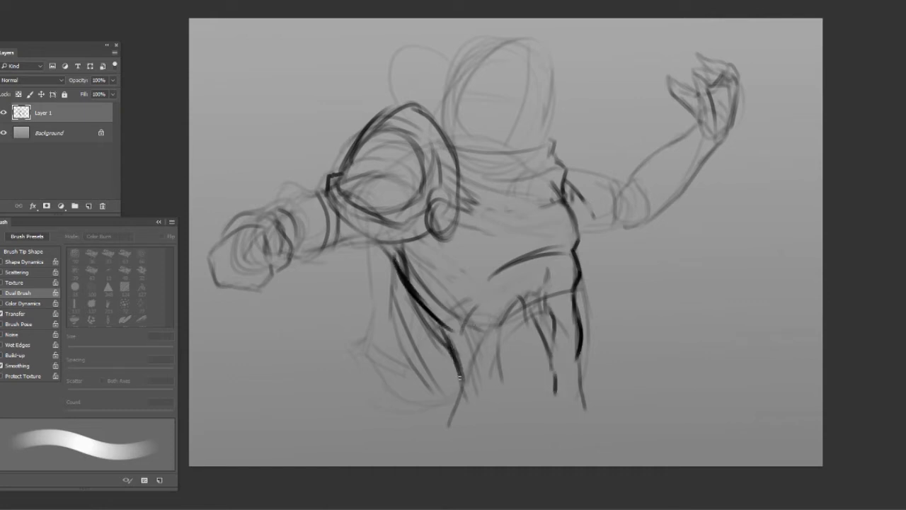
# Draw the curved waistband bands with two short vertical marks.
pyautogui.moveTo(425, 403); pyautogui.dragTo(617, 362)
pyautogui.moveTo(450, 412); pyautogui.dragTo(623, 366)
pyautogui.moveTo(456, 425)
pyautogui.mouseDown()
pyautogui.moveTo(596, 409)
pyautogui.moveTo(440, 441)
pyautogui.mouseUp()
pyautogui.moveTo(439, 449); pyautogui.dragTo(510, 415)
pyautogui.moveTo(533, 385); pyautogui.dragTo(532, 407)
pyautogui.moveTo(570, 403); pyautogui.dragTo(572, 390)
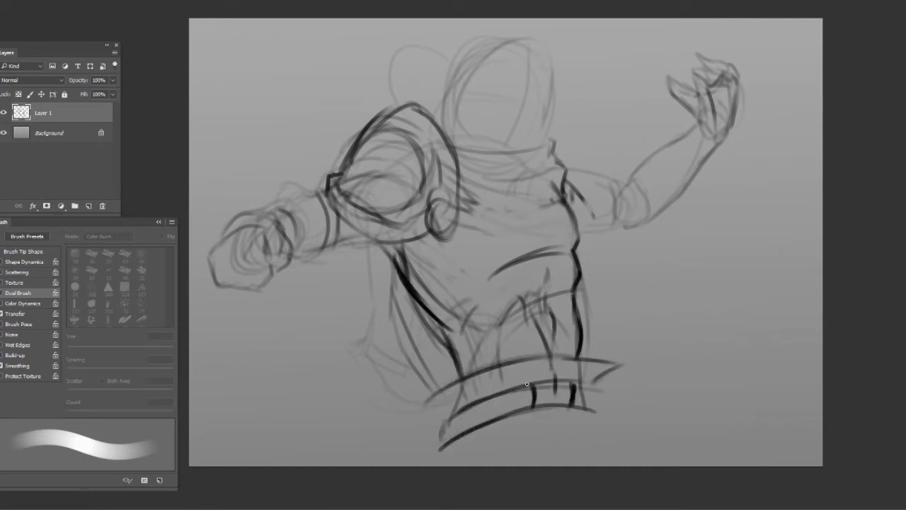
# Darken the waistband and hip curve and refine the shoulder pad edge.
pyautogui.moveTo(412, 425); pyautogui.dragTo(523, 382)
pyautogui.moveTo(434, 403); pyautogui.dragTo(610, 369)
pyautogui.moveTo(436, 463); pyautogui.dragTo(496, 423)
pyautogui.moveTo(515, 417); pyautogui.dragTo(640, 455)
pyautogui.moveTo(425, 194); pyautogui.dragTo(457, 236)
pyautogui.moveTo(332, 188)
pyautogui.mouseDown()
pyautogui.moveTo(394, 228)
pyautogui.moveTo(433, 205)
pyautogui.mouseUp()
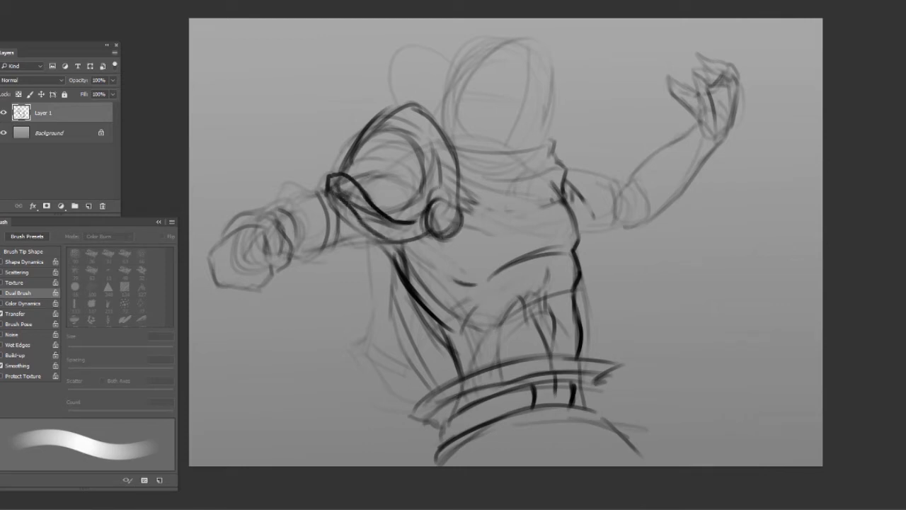
# Draw the belt line with its loop and buckle, and darken the collar and chest.
pyautogui.moveTo(451, 327); pyautogui.dragTo(570, 293)
pyautogui.moveTo(446, 345)
pyautogui.mouseDown()
pyautogui.moveTo(576, 289)
pyautogui.moveTo(446, 330)
pyautogui.moveTo(452, 369)
pyautogui.mouseUp()
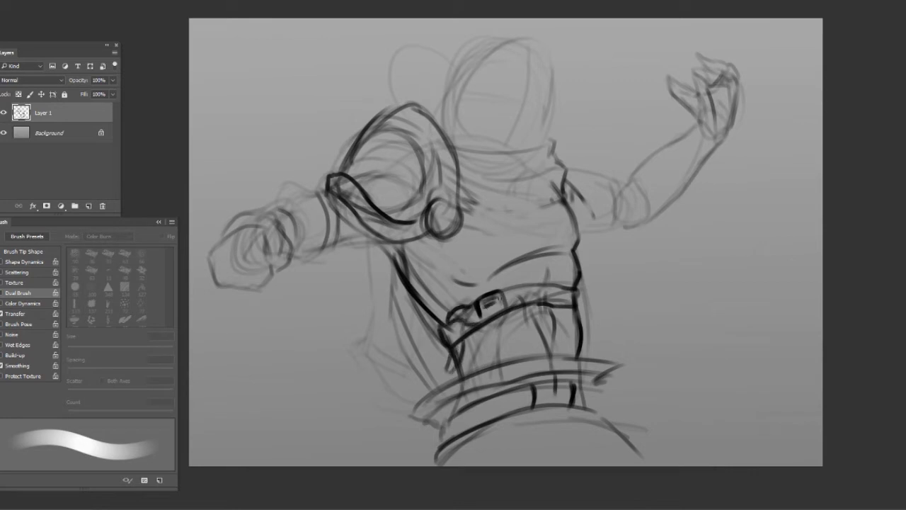
pyautogui.moveTo(459, 212); pyautogui.dragTo(563, 205)
pyautogui.moveTo(467, 192); pyautogui.dragTo(572, 202)
pyautogui.moveTo(471, 152); pyautogui.dragTo(550, 141)
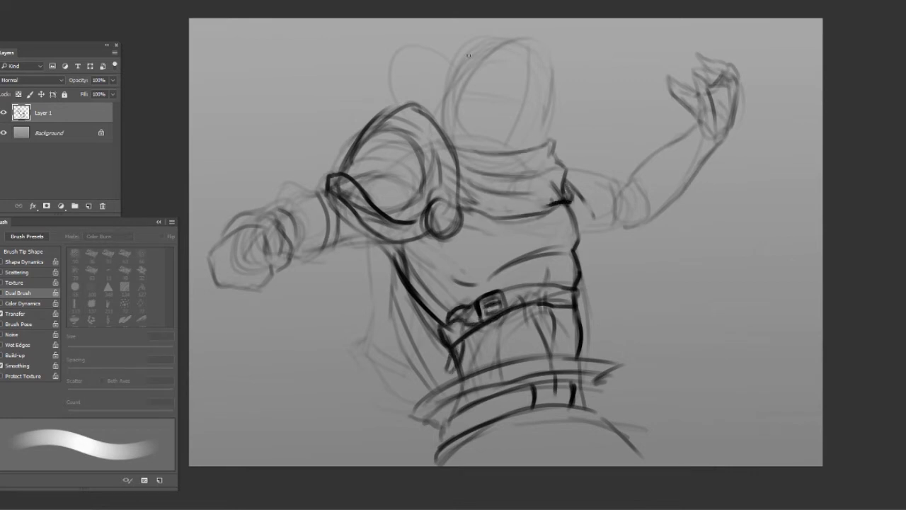
# Scale the whole sketch down proportionally with Free Transform (Ctrl+T).
pyautogui.hotkey('ctrl', 't')
pyautogui.moveTo(761, 39); pyautogui.dragTo(711, 64)
pyautogui.press('Return')
# Sketch the leg contours and cloth fold lines below the belt.
pyautogui.moveTo(453, 404); pyautogui.dragTo(430, 446)
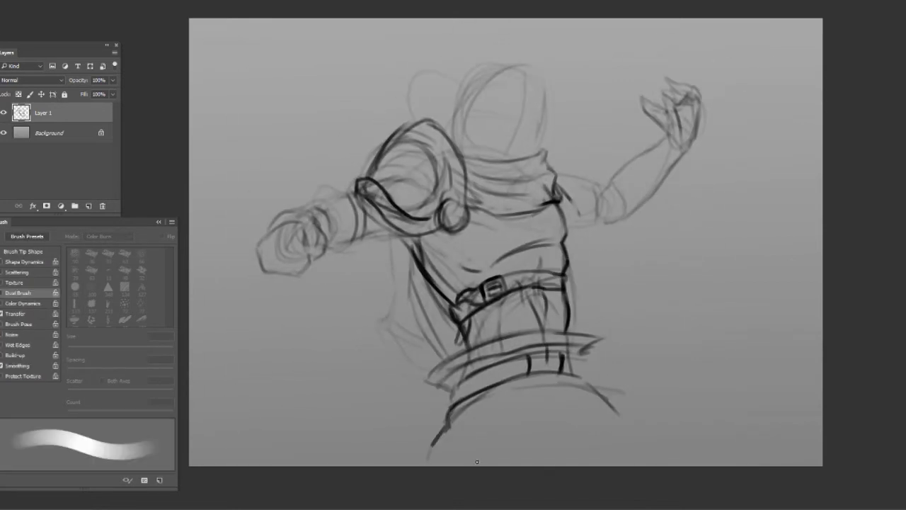
pyautogui.moveTo(531, 427); pyautogui.dragTo(481, 464)
pyautogui.moveTo(581, 381)
pyautogui.mouseDown()
pyautogui.moveTo(623, 415)
pyautogui.moveTo(598, 412)
pyautogui.mouseUp()
pyautogui.moveTo(503, 463); pyautogui.dragTo(587, 416)
pyautogui.moveTo(461, 464); pyautogui.dragTo(554, 402)
pyautogui.moveTo(538, 464); pyautogui.dragTo(570, 428)
pyautogui.moveTo(592, 398); pyautogui.dragTo(666, 466)
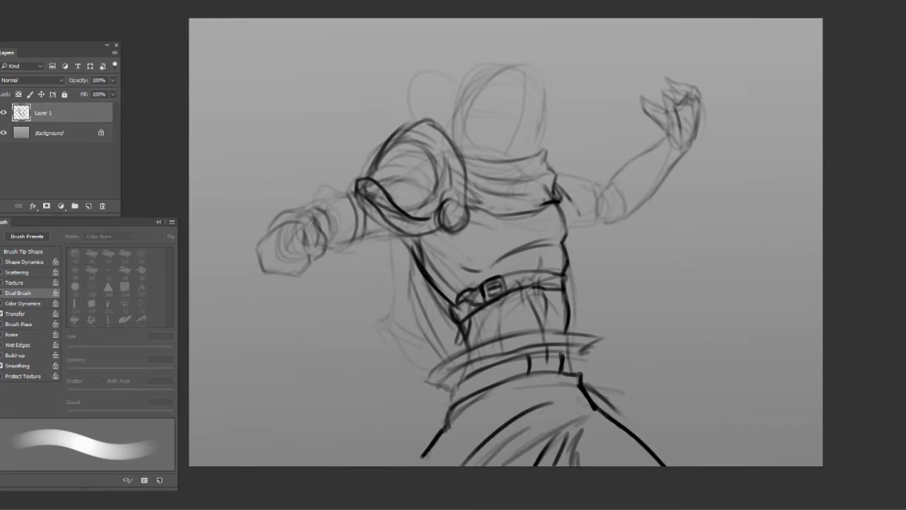
# Redraw the left forearm contours and outline a firmer left fist.
pyautogui.moveTo(269, 228); pyautogui.dragTo(354, 190)
pyautogui.moveTo(326, 241); pyautogui.dragTo(382, 223)
pyautogui.moveTo(276, 211); pyautogui.dragTo(303, 277)
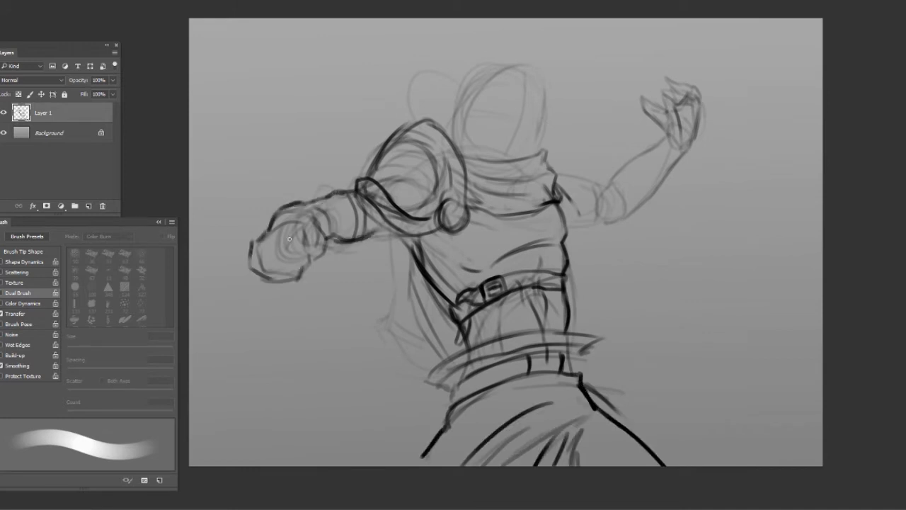
pyautogui.moveTo(302, 225); pyautogui.dragTo(286, 267)
pyautogui.hotkey('ctrl', '-')
# Close the belt loop's top edge and darken the lower belt edge and left torso.
pyautogui.moveTo(504, 303); pyautogui.dragTo(533, 300)
pyautogui.moveTo(429, 347); pyautogui.dragTo(495, 325)
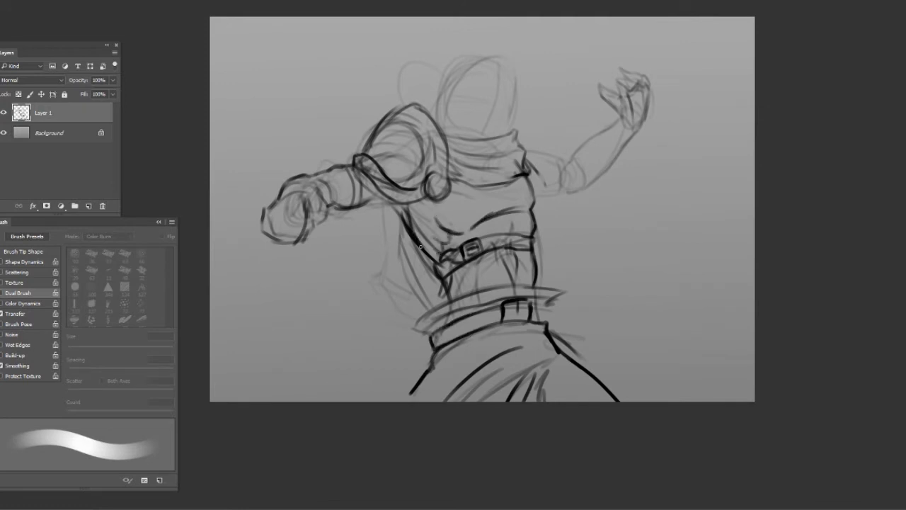
pyautogui.moveTo(408, 205); pyautogui.dragTo(438, 256)
# Zoom in and draw the large orb circle around the raised fist with finger lines.
pyautogui.hotkey('ctrl', '+')
pyautogui.moveTo(680, 77); pyautogui.dragTo(771, 166)
pyautogui.moveTo(778, 114); pyautogui.dragTo(756, 177)
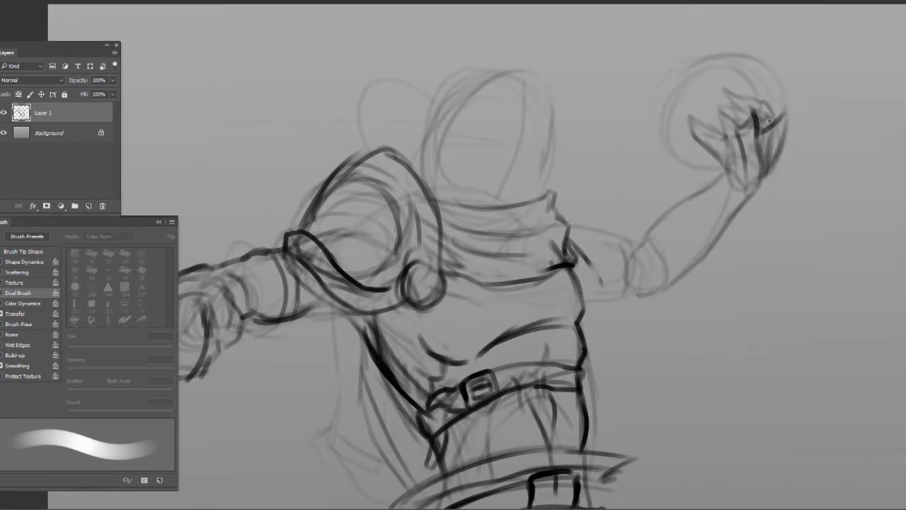
pyautogui.moveTo(782, 71); pyautogui.dragTo(743, 177)
pyautogui.moveTo(756, 134); pyautogui.dragTo(704, 166)
pyautogui.moveTo(761, 49); pyautogui.dragTo(729, 159)
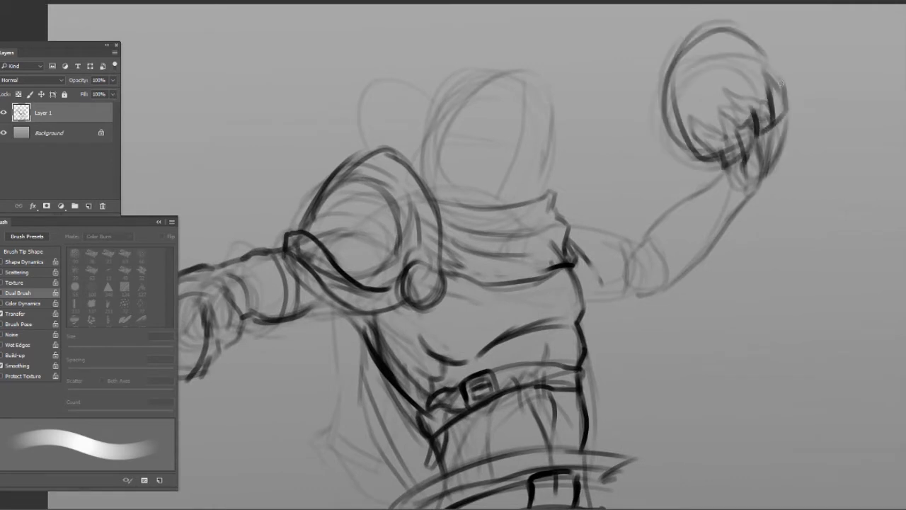
pyautogui.moveTo(788, 85); pyautogui.dragTo(747, 206)
# Add a wrist line and cross-bands along the raised forearm.
pyautogui.moveTo(782, 165)
pyautogui.mouseDown()
pyautogui.moveTo(721, 173)
pyautogui.moveTo(726, 212)
pyautogui.mouseUp()
pyautogui.moveTo(721, 186)
pyautogui.mouseDown()
pyautogui.moveTo(728, 227)
pyautogui.moveTo(678, 199)
pyautogui.mouseUp()
pyautogui.moveTo(690, 202); pyautogui.dragTo(697, 262)
pyautogui.moveTo(658, 219); pyautogui.dragTo(688, 268)
pyautogui.moveTo(713, 183); pyautogui.dragTo(673, 262)
# Sketch a curl near the shoulder and a long flowing scarf trailing to the right.
pyautogui.moveTo(641, 225); pyautogui.dragTo(573, 248)
pyautogui.moveTo(613, 227)
pyautogui.mouseDown()
pyautogui.moveTo(584, 220)
pyautogui.moveTo(550, 191)
pyautogui.moveTo(628, 231)
pyautogui.mouseUp()
pyautogui.moveTo(605, 301); pyautogui.dragTo(857, 400)
pyautogui.moveTo(589, 398)
pyautogui.mouseDown()
pyautogui.moveTo(764, 372)
pyautogui.moveTo(749, 460)
pyautogui.moveTo(828, 333)
pyautogui.moveTo(753, 385)
pyautogui.mouseUp()
# Fit the canvas and add defined knuckle strokes to the outstretched left fist.
pyautogui.hotkey('ctrl', '0')
pyautogui.scroll(2, 301, 326)
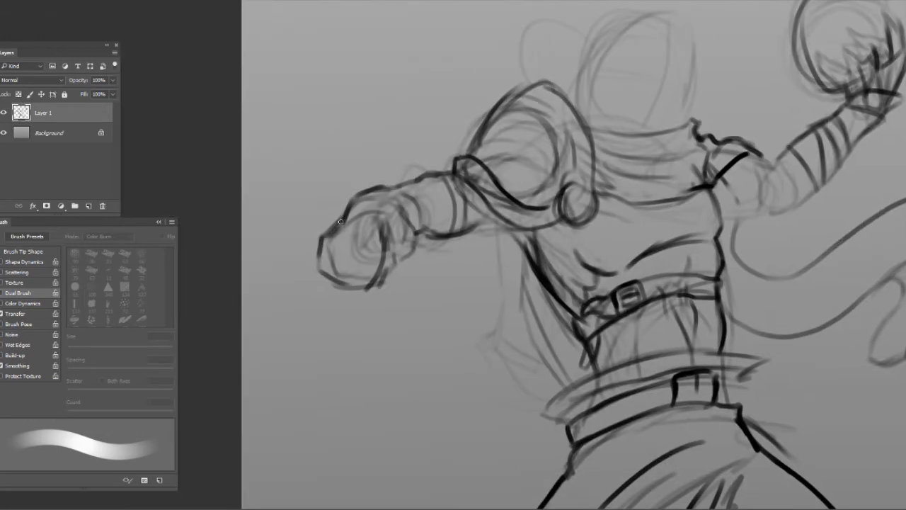
pyautogui.moveTo(348, 216); pyautogui.dragTo(375, 244)
pyautogui.moveTo(317, 259)
pyautogui.mouseDown()
pyautogui.moveTo(333, 285)
pyautogui.moveTo(367, 290)
pyautogui.mouseUp()
pyautogui.moveTo(361, 259); pyautogui.dragTo(385, 289)
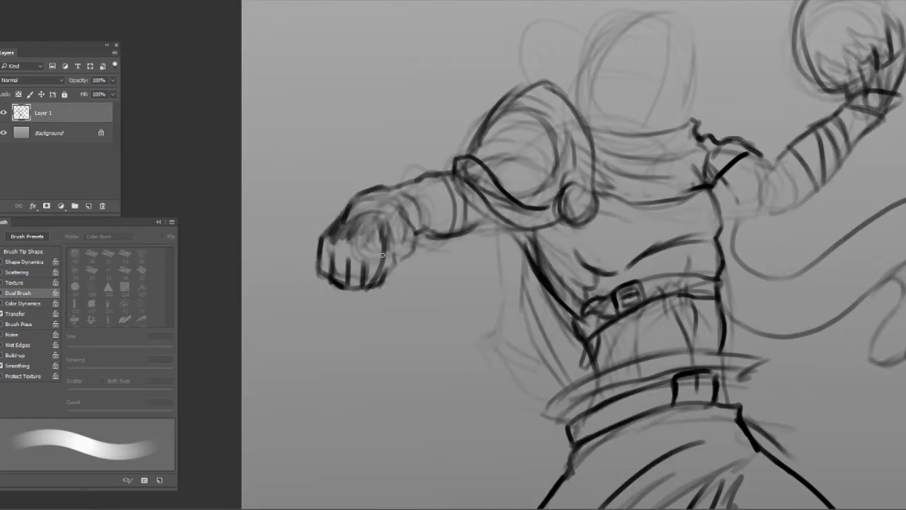
pyautogui.hotkey('ctrl', '0')
# Redraw the shoulder pad with darker lines and add a dark diagonal across the chest.
pyautogui.moveTo(439, 211)
pyautogui.mouseDown()
pyautogui.moveTo(491, 161)
pyautogui.moveTo(527, 217)
pyautogui.mouseUp()
pyautogui.moveTo(513, 149)
pyautogui.mouseDown()
pyautogui.moveTo(539, 226)
pyautogui.moveTo(576, 234)
pyautogui.mouseUp()
pyautogui.moveTo(538, 256)
pyautogui.mouseDown()
pyautogui.moveTo(615, 222)
pyautogui.moveTo(594, 256)
pyautogui.mouseUp()
pyautogui.moveTo(623, 225); pyautogui.dragTo(538, 249)
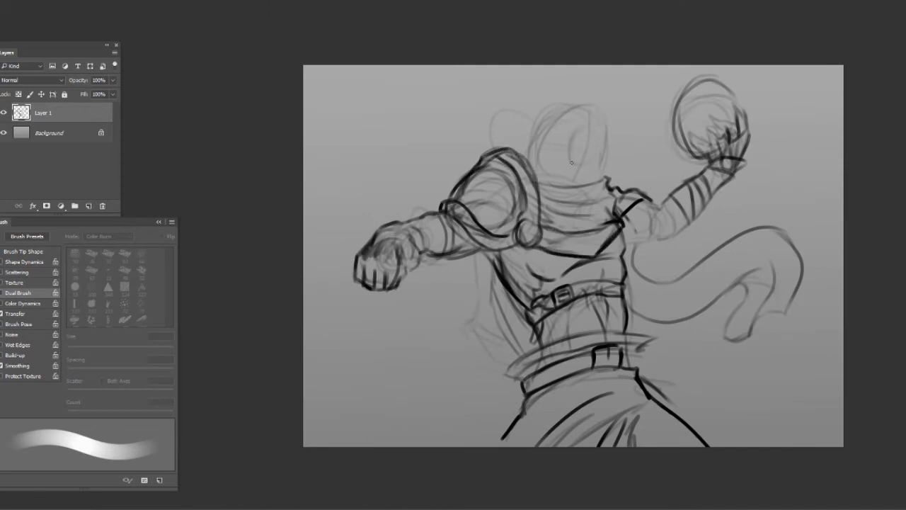
# Darken the helmet outline, then zoom out to view the whole sketch.
pyautogui.moveTo(566, 114)
pyautogui.mouseDown()
pyautogui.moveTo(588, 167)
pyautogui.moveTo(609, 160)
pyautogui.mouseUp()
pyautogui.moveTo(598, 118); pyautogui.dragTo(620, 177)
pyautogui.hotkey('ctrl', '-')
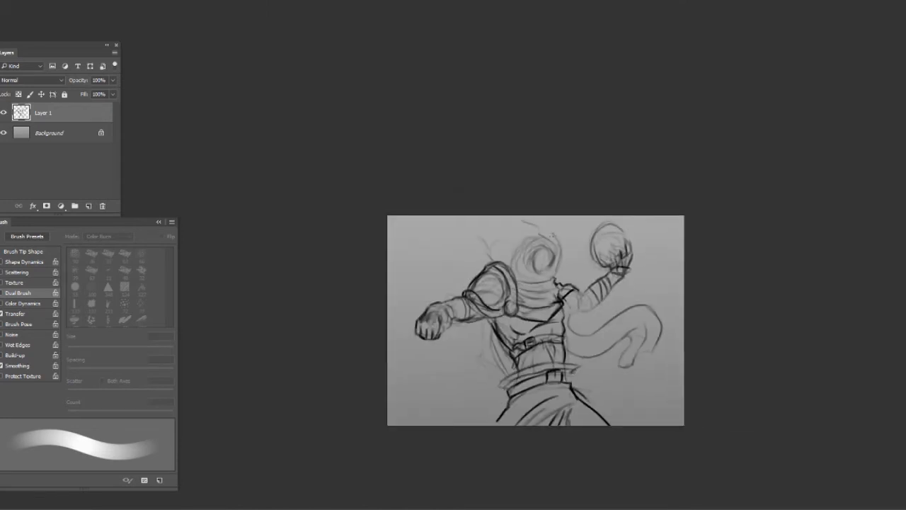
# Sketch a short handle below the fist and add dark strokes to the belt, hip and chest.
pyautogui.hotkey('ctrl', '-')
pyautogui.hotkey('ctrl', '+')
pyautogui.hotkey('ctrl', '+')
pyautogui.hotkey('ctrl', '+')
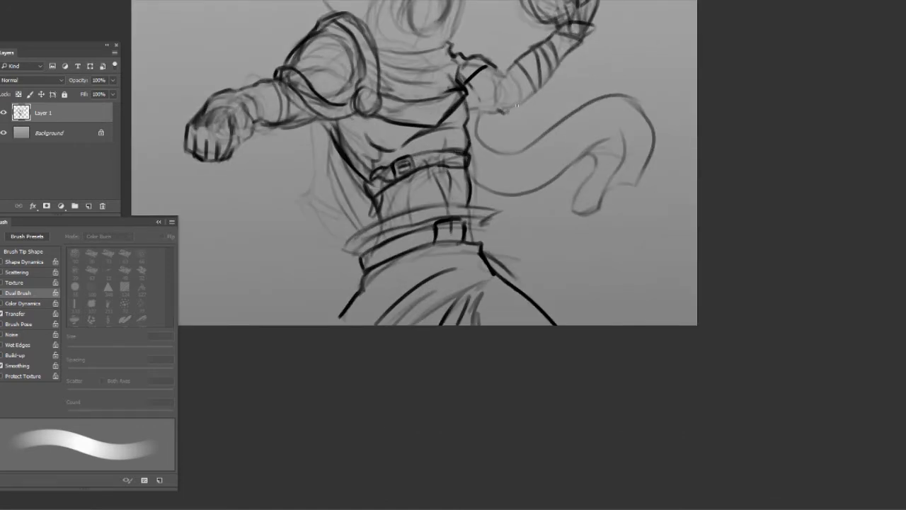
pyautogui.hotkey('ctrl', '-')
pyautogui.hotkey('ctrl', '+')
pyautogui.moveTo(345, 194); pyautogui.dragTo(375, 198)
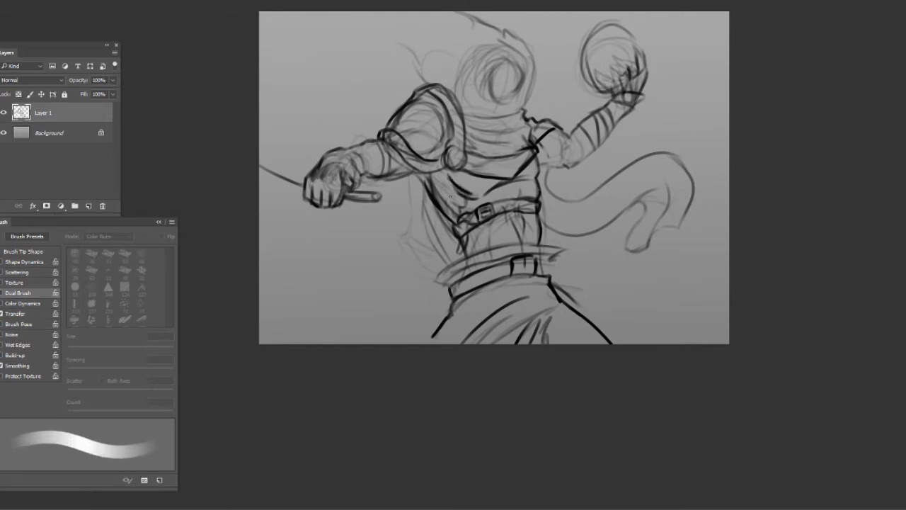
pyautogui.moveTo(487, 227); pyautogui.dragTo(535, 240)
pyautogui.moveTo(498, 201); pyautogui.dragTo(530, 185)
pyautogui.moveTo(466, 218); pyautogui.dragTo(447, 194)
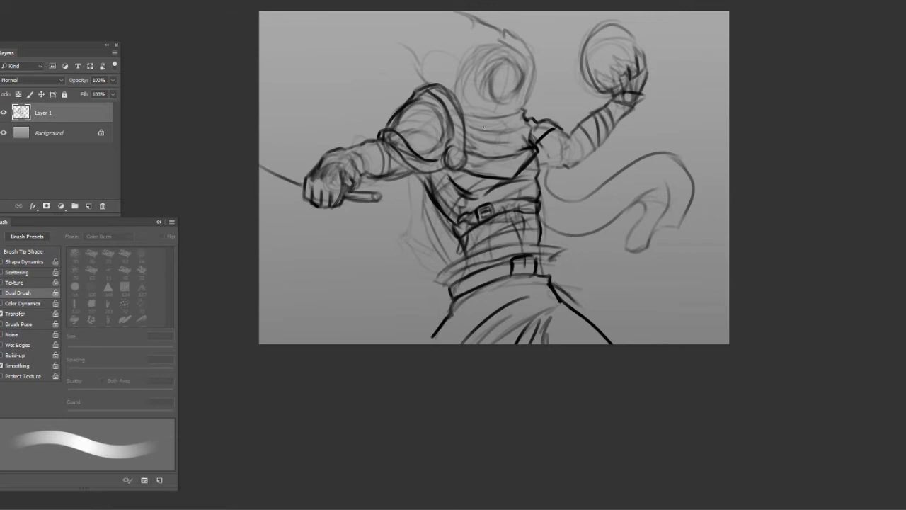
# Scale the whole sketch down with Free Transform and erase part of the old left hand.
pyautogui.hotkey('ctrl', 't')
pyautogui.moveTo(728, 343); pyautogui.dragTo(640, 283)
pyautogui.press('Return')
pyautogui.moveTo(368, 177); pyautogui.dragTo(411, 182)
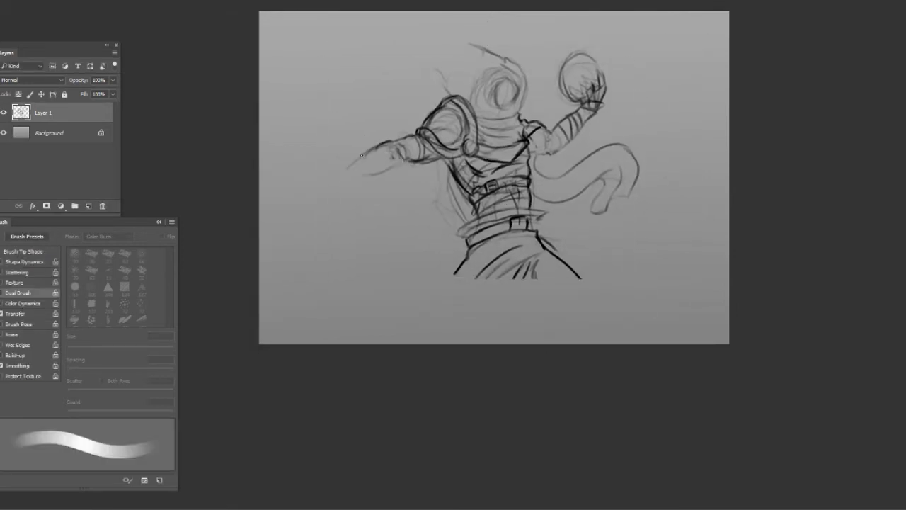
# Sketch a forearm reaching down-left, hood lines rising above the head, and darker face details.
pyautogui.moveTo(410, 134); pyautogui.dragTo(348, 182)
pyautogui.moveTo(479, 114); pyautogui.dragTo(495, 32)
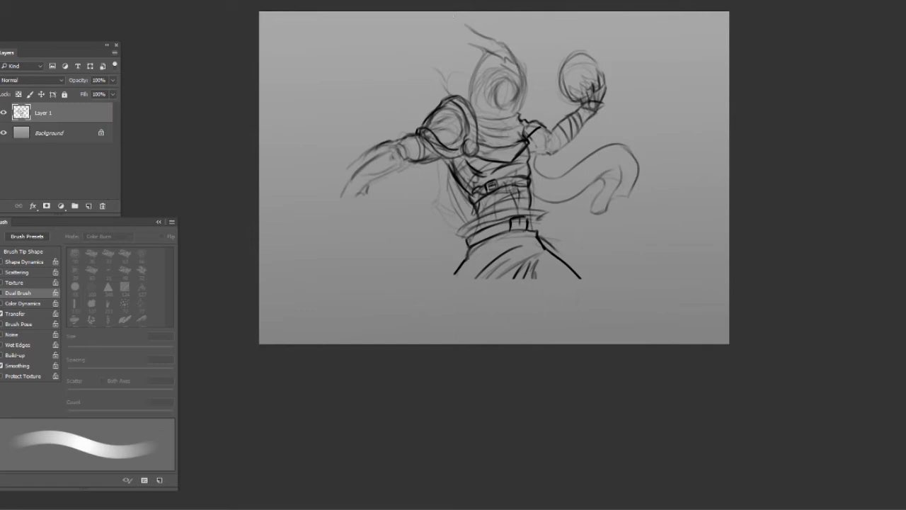
pyautogui.moveTo(457, 78); pyautogui.dragTo(423, 25)
pyautogui.moveTo(520, 113)
pyautogui.mouseDown()
pyautogui.moveTo(513, 51)
pyautogui.moveTo(495, 80)
pyautogui.moveTo(514, 99)
pyautogui.mouseUp()
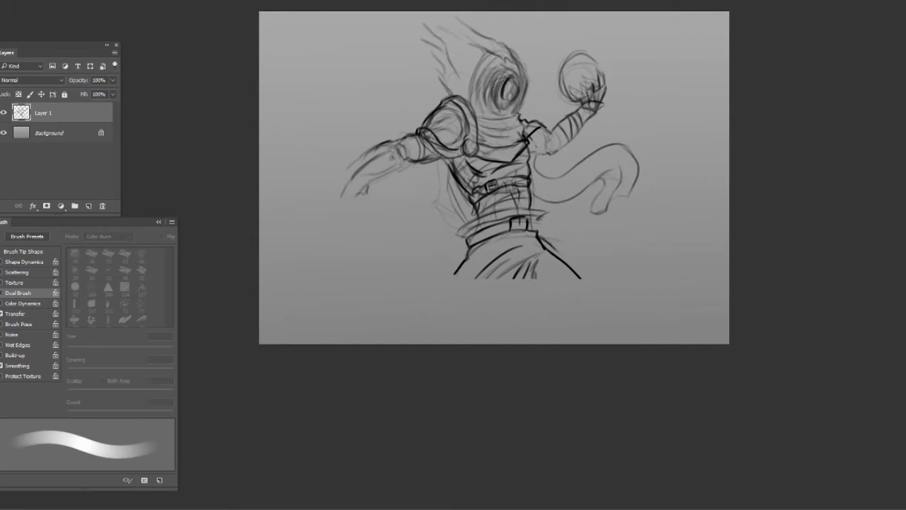
pyautogui.moveTo(467, 36); pyautogui.dragTo(503, 61)
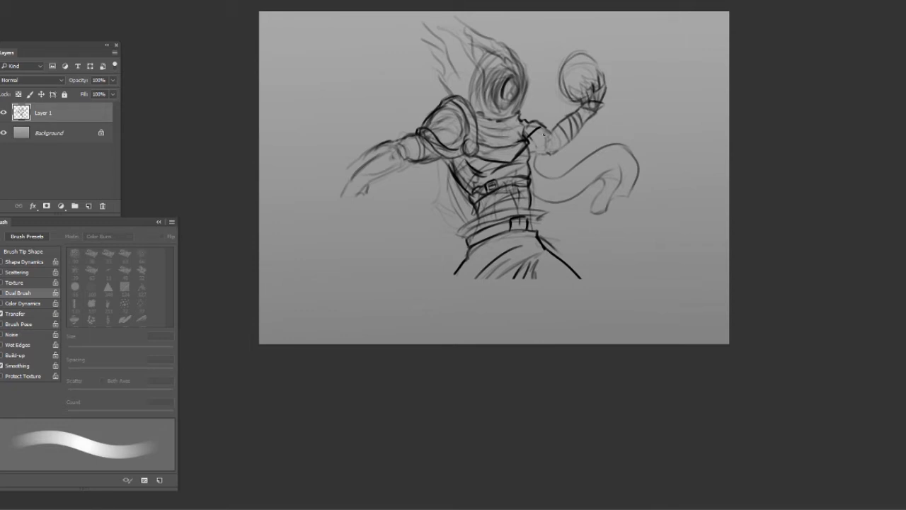
# Sweep long scarf lines and flowing hair strokes across the upper left.
pyautogui.scroll(-2, 543, 134)
pyautogui.scroll(4, 543, 134)
pyautogui.moveTo(623, 141); pyautogui.dragTo(269, 25)
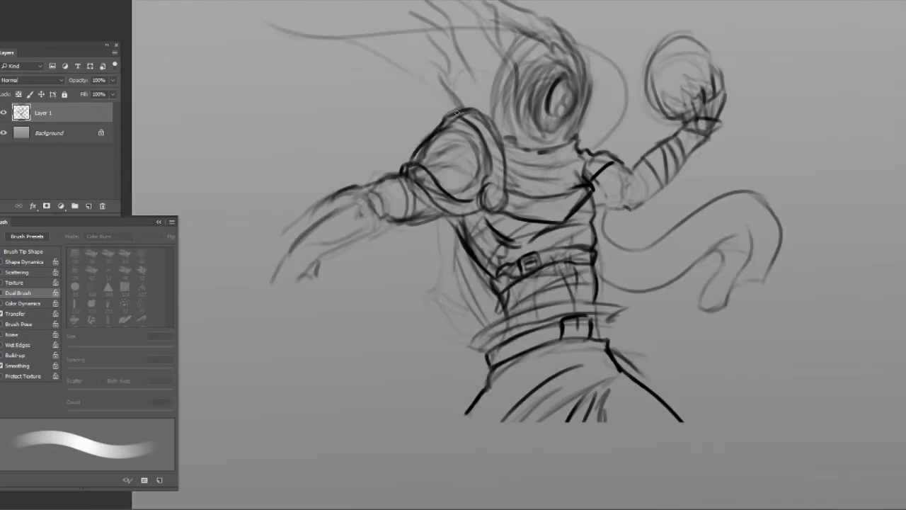
pyautogui.moveTo(367, 78); pyautogui.dragTo(282, 16)
pyautogui.moveTo(333, 28); pyautogui.dragTo(553, 145)
pyautogui.moveTo(354, 68); pyautogui.dragTo(456, 109)
# Erase the cape sketch on the right and extend the left forearm down-left.
pyautogui.press('e')
pyautogui.moveTo(609, 220); pyautogui.dragTo(772, 255)
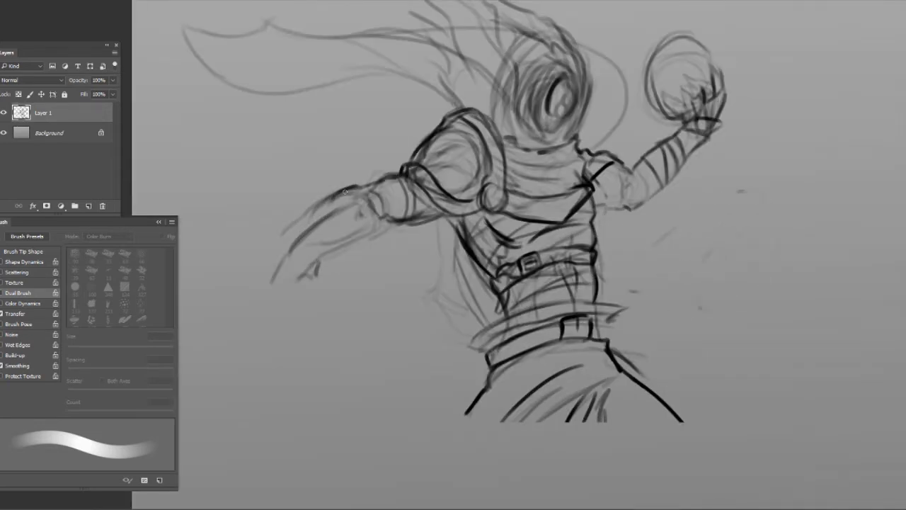
pyautogui.press('b')
pyautogui.moveTo(358, 188); pyautogui.dragTo(283, 240)
pyautogui.moveTo(371, 213); pyautogui.dragTo(294, 262)
pyautogui.moveTo(390, 183); pyautogui.dragTo(276, 241)
pyautogui.moveTo(287, 231)
pyautogui.mouseDown()
pyautogui.moveTo(256, 257)
pyautogui.moveTo(252, 290)
pyautogui.mouseUp()
# Outline the left hand, forearm, shoulder and upper arm, undoing a stray stroke under the arm.
pyautogui.moveTo(298, 255)
pyautogui.mouseDown()
pyautogui.moveTo(290, 295)
pyautogui.moveTo(252, 283)
pyautogui.mouseUp()
pyautogui.moveTo(295, 232); pyautogui.dragTo(252, 281)
pyautogui.moveTo(351, 203); pyautogui.dragTo(307, 253)
pyautogui.moveTo(390, 183); pyautogui.dragTo(359, 222)
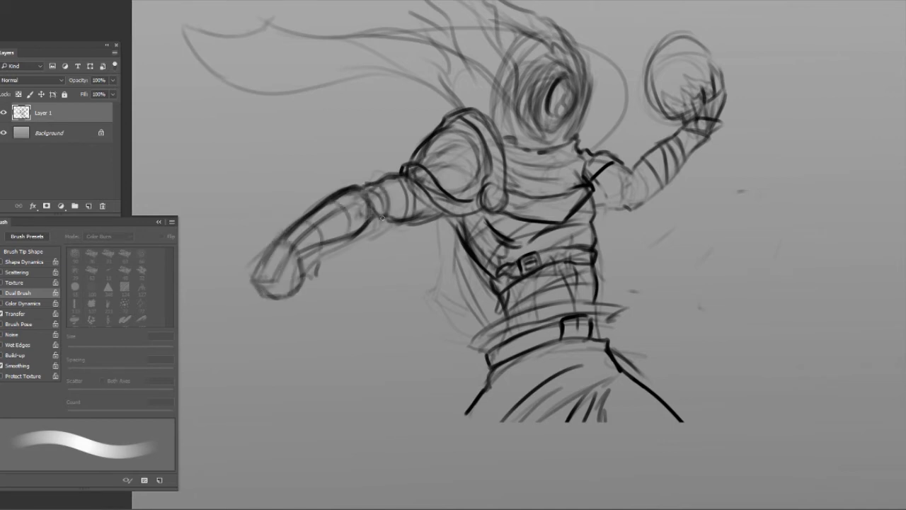
pyautogui.moveTo(436, 206); pyautogui.dragTo(372, 219)
pyautogui.moveTo(375, 182); pyautogui.dragTo(462, 140)
pyautogui.moveTo(412, 191)
pyautogui.mouseDown()
pyautogui.moveTo(470, 146)
pyautogui.moveTo(504, 203)
pyautogui.mouseUp()
pyautogui.moveTo(417, 147)
pyautogui.mouseDown()
pyautogui.moveTo(397, 167)
pyautogui.moveTo(417, 144)
pyautogui.mouseUp()
pyautogui.moveTo(364, 225)
pyautogui.mouseDown()
pyautogui.moveTo(422, 210)
pyautogui.moveTo(382, 219)
pyautogui.moveTo(368, 212)
pyautogui.mouseUp()
pyautogui.hotkey('ctrl', 'z')
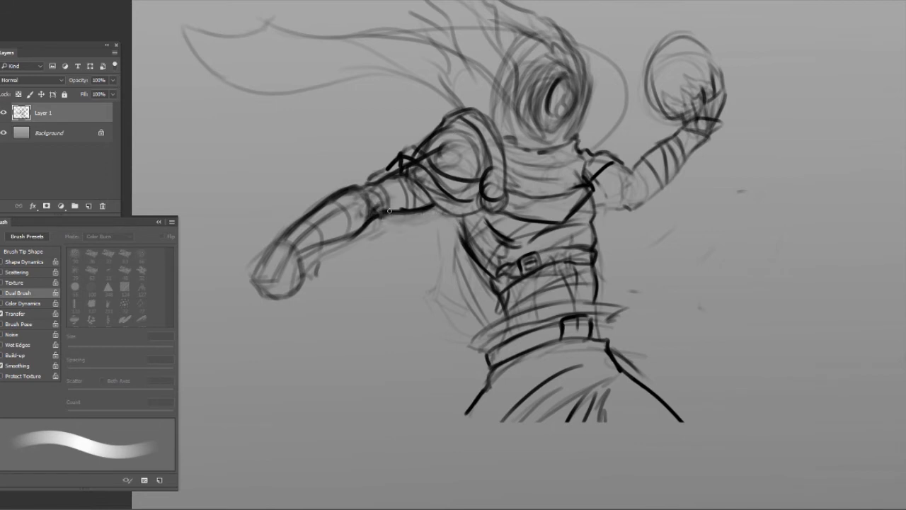
# Hatch the left forearm and hand contours, and darken the torso contours and collar.
pyautogui.moveTo(308, 229); pyautogui.dragTo(262, 273)
pyautogui.moveTo(331, 215); pyautogui.dragTo(306, 252)
pyautogui.moveTo(356, 195); pyautogui.dragTo(329, 238)
pyautogui.moveTo(293, 228)
pyautogui.mouseDown()
pyautogui.moveTo(262, 282)
pyautogui.moveTo(300, 257)
pyautogui.mouseUp()
pyautogui.moveTo(458, 214)
pyautogui.mouseDown()
pyautogui.moveTo(498, 279)
pyautogui.moveTo(504, 324)
pyautogui.mouseUp()
pyautogui.moveTo(595, 233); pyautogui.dragTo(592, 304)
pyautogui.moveTo(594, 202); pyautogui.dragTo(590, 225)
pyautogui.moveTo(579, 145); pyautogui.dragTo(627, 165)
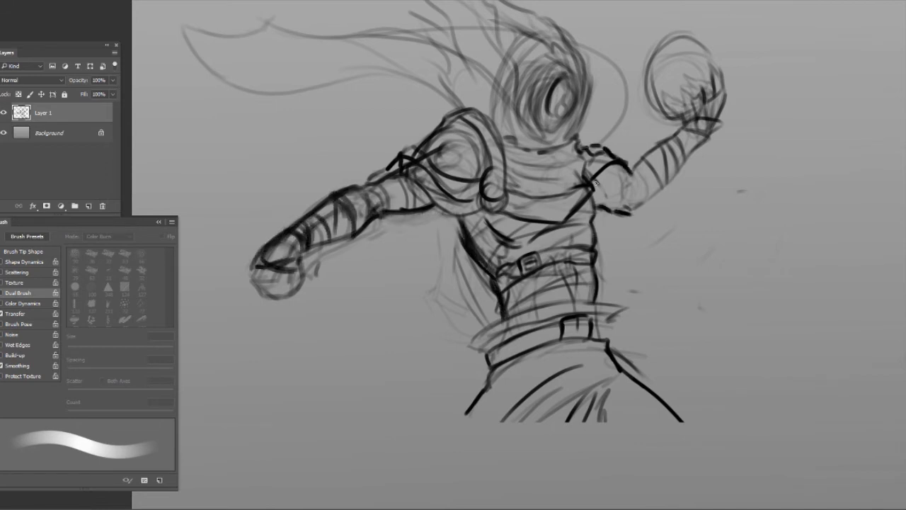
# Erase the raised right arm and orb and sketch a new right upper arm from the collar.
pyautogui.hotkey('ctrl', 'z')
pyautogui.hotkey('ctrl', 'z')
pyautogui.moveTo(581, 147); pyautogui.dragTo(642, 215)
pyautogui.moveTo(712, 28); pyautogui.dragTo(637, 205)
pyautogui.moveTo(583, 140); pyautogui.dragTo(657, 145)
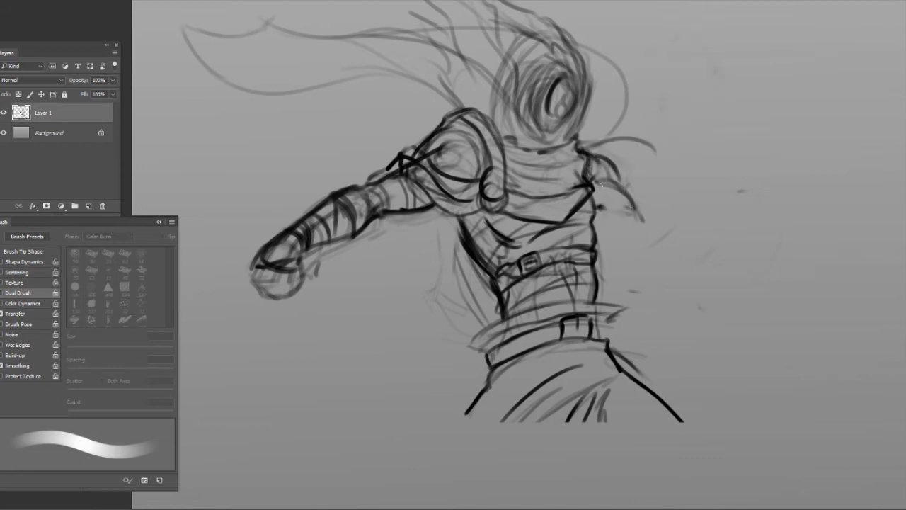
pyautogui.moveTo(594, 161); pyautogui.dragTo(661, 185)
pyautogui.moveTo(587, 136); pyautogui.dragTo(669, 173)
pyautogui.moveTo(672, 140); pyautogui.dragTo(677, 170)
# Redraw the right arm angled downward with motion lines, a ringed forearm and hand.
pyautogui.moveTo(585, 152); pyautogui.dragTo(640, 225)
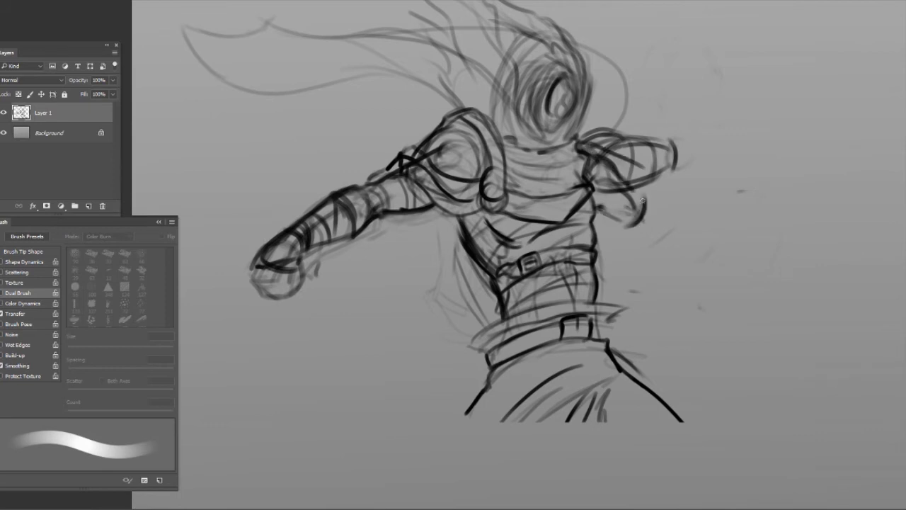
pyautogui.moveTo(673, 148)
pyautogui.mouseDown()
pyautogui.moveTo(601, 141)
pyautogui.moveTo(651, 226)
pyautogui.mouseUp()
pyautogui.moveTo(637, 191)
pyautogui.mouseDown()
pyautogui.moveTo(690, 244)
pyautogui.moveTo(722, 240)
pyautogui.moveTo(754, 280)
pyautogui.mouseUp()
pyautogui.moveTo(734, 228); pyautogui.dragTo(701, 273)
pyautogui.moveTo(691, 201); pyautogui.dragTo(647, 251)
# Sketch sword handles and curved blades in both hands.
pyautogui.moveTo(290, 276); pyautogui.dragTo(346, 281)
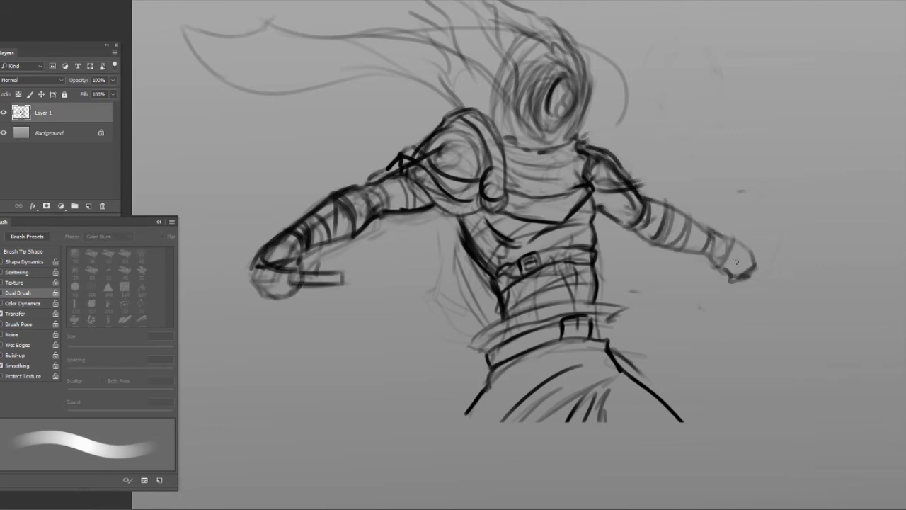
pyautogui.moveTo(710, 295)
pyautogui.mouseDown()
pyautogui.moveTo(739, 266)
pyautogui.moveTo(804, 155)
pyautogui.mouseUp()
pyautogui.moveTo(796, 188); pyautogui.dragTo(756, 262)
pyautogui.moveTo(252, 283); pyautogui.dragTo(180, 267)
# Try sweeping lower curves and a right-hand blade stroke, then undo them.
pyautogui.hotkey('ctrl', '-')
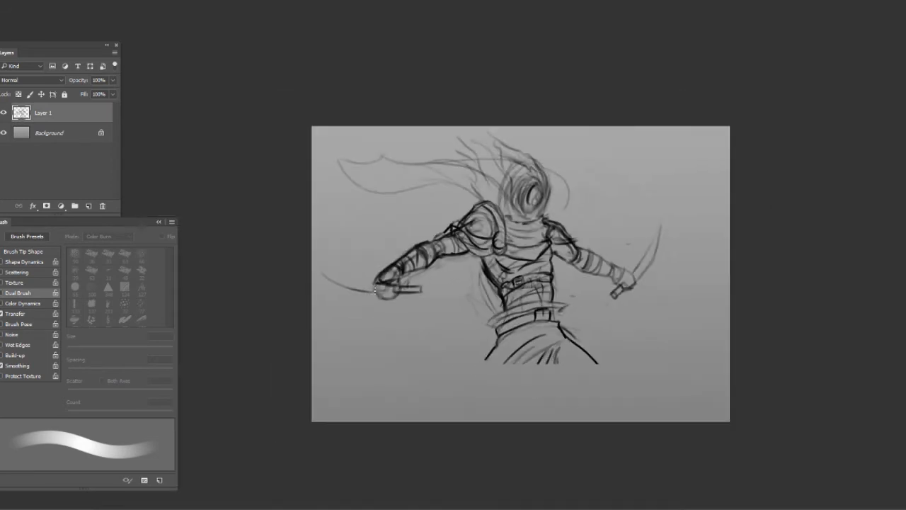
pyautogui.moveTo(359, 293); pyautogui.dragTo(543, 393)
pyautogui.moveTo(315, 276); pyautogui.dragTo(562, 405)
pyautogui.moveTo(662, 228)
pyautogui.mouseDown()
pyautogui.moveTo(603, 397)
pyautogui.moveTo(617, 420)
pyautogui.mouseUp()
pyautogui.hotkey('ctrl', 'z')
pyautogui.hotkey('ctrl', 'z')
pyautogui.hotkey('ctrl', 'z')
pyautogui.moveTo(640, 281); pyautogui.dragTo(676, 153)
pyautogui.hotkey('ctrl', 'z')
pyautogui.hotkey('ctrl', 'z')
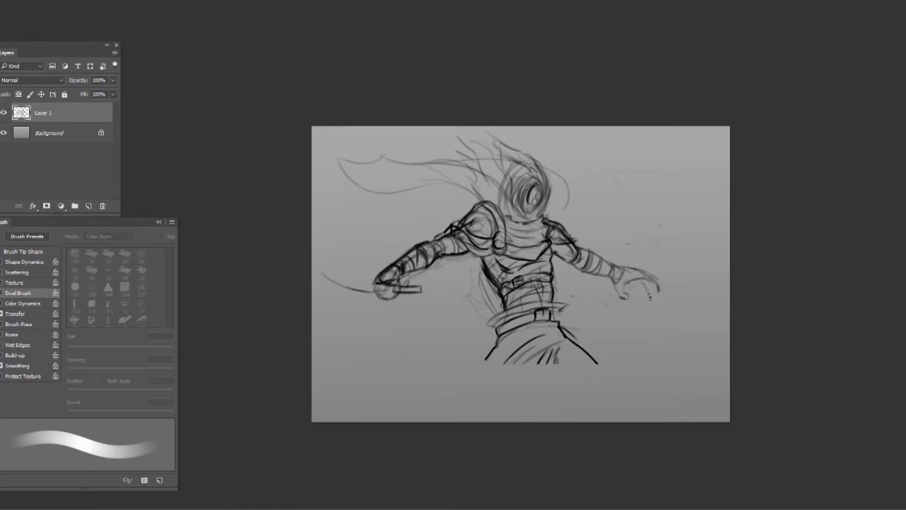
# Draw an arc around the right hand and sketch the cloak and right leg down to the canvas bottom.
pyautogui.moveTo(608, 298); pyautogui.dragTo(671, 296)
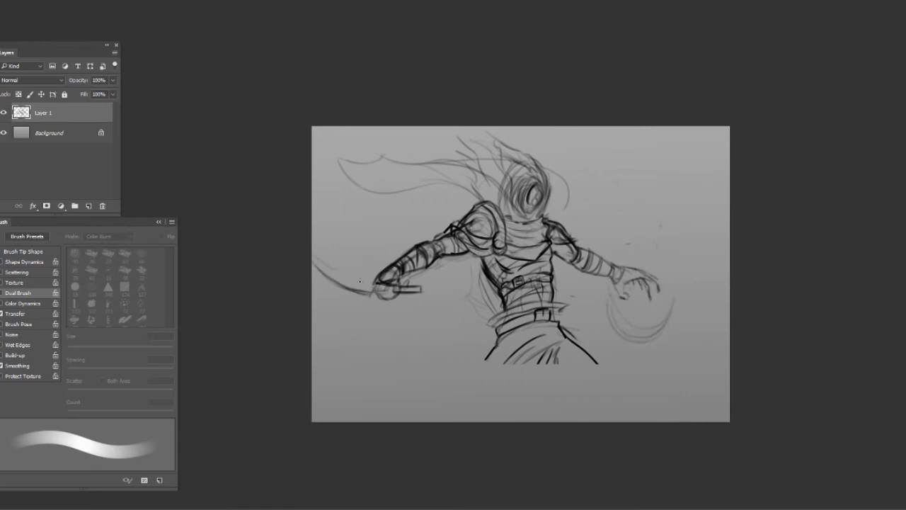
pyautogui.moveTo(496, 347)
pyautogui.mouseDown()
pyautogui.moveTo(453, 404)
pyautogui.moveTo(560, 414)
pyautogui.moveTo(467, 418)
pyautogui.mouseUp()
pyautogui.moveTo(461, 382); pyautogui.dragTo(433, 419)
pyautogui.moveTo(559, 327)
pyautogui.mouseDown()
pyautogui.moveTo(607, 381)
pyautogui.moveTo(623, 418)
pyautogui.mouseUp()
pyautogui.moveTo(556, 402); pyautogui.dragTo(569, 416)
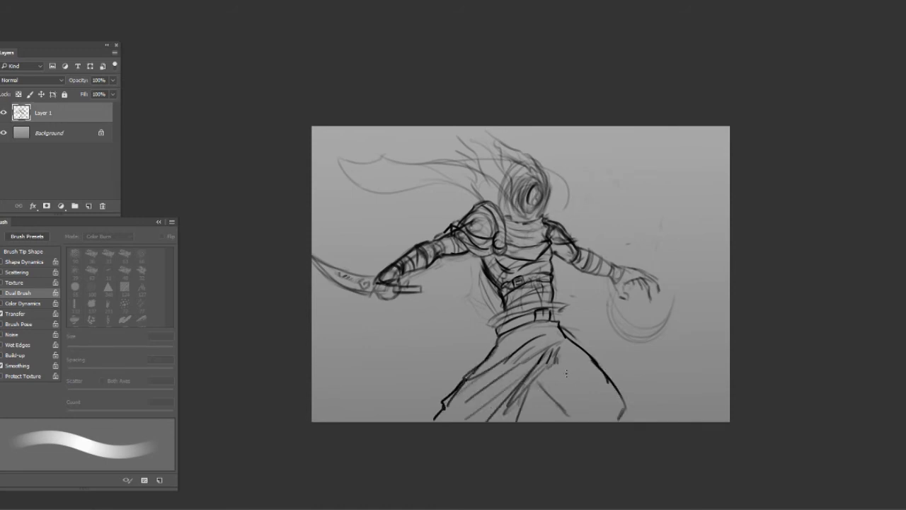
pyautogui.moveTo(565, 370); pyautogui.dragTo(574, 420)
# Ink the scarf edges boldly, outline a cloak flap left of the legs, and darken the belt.
pyautogui.moveTo(456, 177); pyautogui.dragTo(325, 149)
pyautogui.moveTo(327, 150)
pyautogui.mouseDown()
pyautogui.moveTo(409, 162)
pyautogui.moveTo(464, 149)
pyautogui.mouseUp()
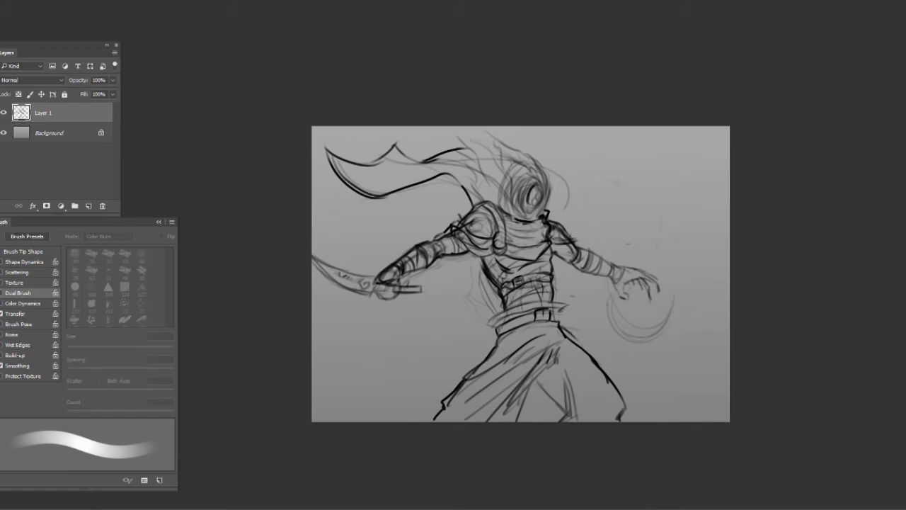
pyautogui.moveTo(499, 337); pyautogui.dragTo(443, 410)
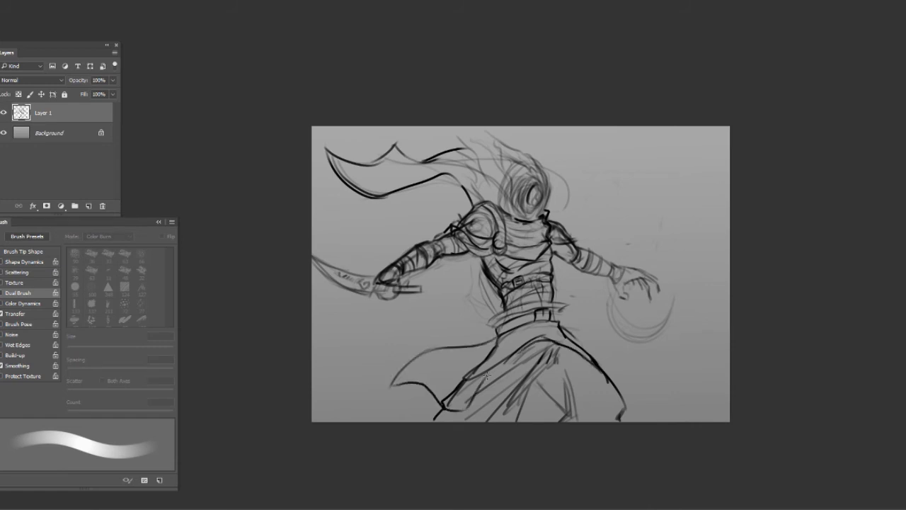
pyautogui.moveTo(487, 324); pyautogui.dragTo(565, 297)
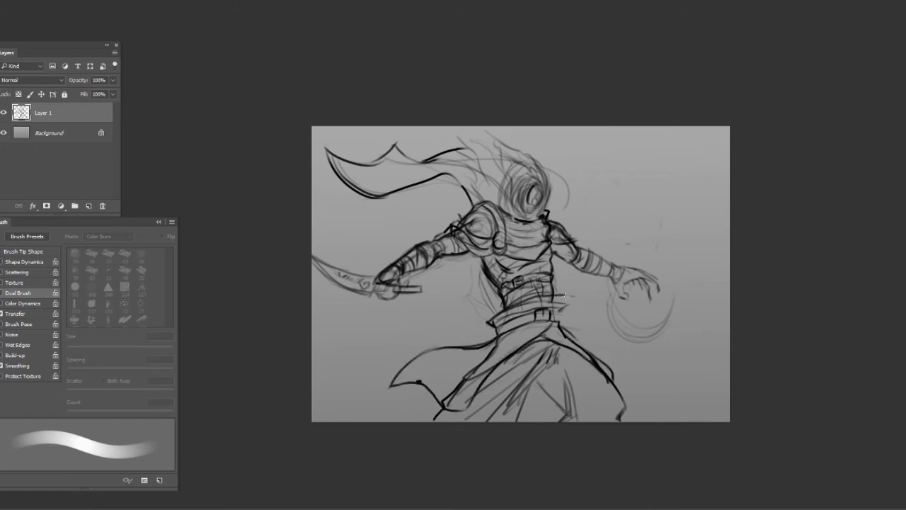
# Ink a dark arc and upper contour over the shoulder and paint over the elbow loop.
pyautogui.scroll(3, 439, 219)
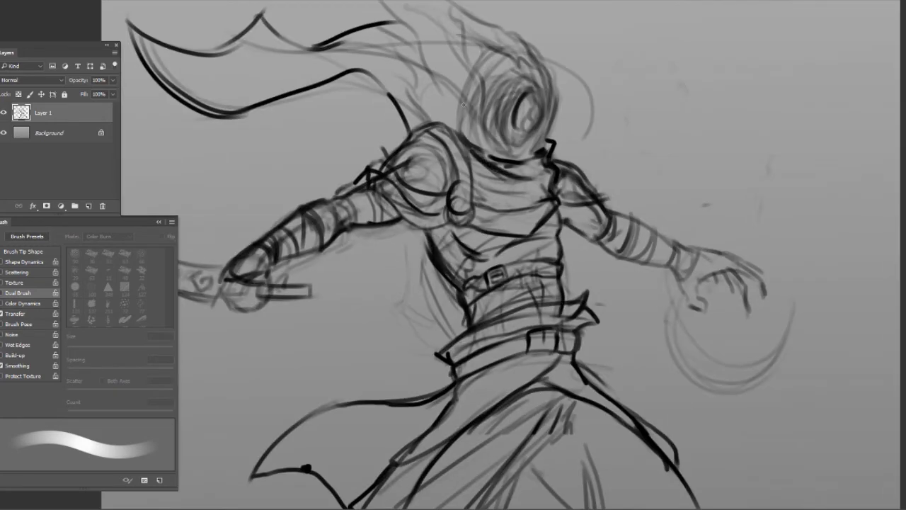
pyautogui.scroll(3, 438, 219)
pyautogui.moveTo(601, 78)
pyautogui.mouseDown()
pyautogui.moveTo(365, 248)
pyautogui.moveTo(588, 339)
pyautogui.mouseUp()
pyautogui.moveTo(439, 163); pyautogui.dragTo(580, 284)
pyautogui.moveTo(516, 339); pyautogui.dragTo(608, 308)
pyautogui.moveTo(559, 98)
pyautogui.mouseDown()
pyautogui.moveTo(602, 47)
pyautogui.moveTo(704, 304)
pyautogui.mouseUp()
pyautogui.moveTo(676, 255)
pyautogui.mouseDown()
pyautogui.moveTo(619, 351)
pyautogui.moveTo(615, 340)
pyautogui.mouseUp()
# Ink the shoulder's right side and lower edge and add strokes at the elbow joint.
pyautogui.moveTo(588, 372); pyautogui.dragTo(661, 343)
pyautogui.moveTo(681, 194); pyautogui.dragTo(669, 350)
pyautogui.moveTo(577, 336); pyautogui.dragTo(655, 141)
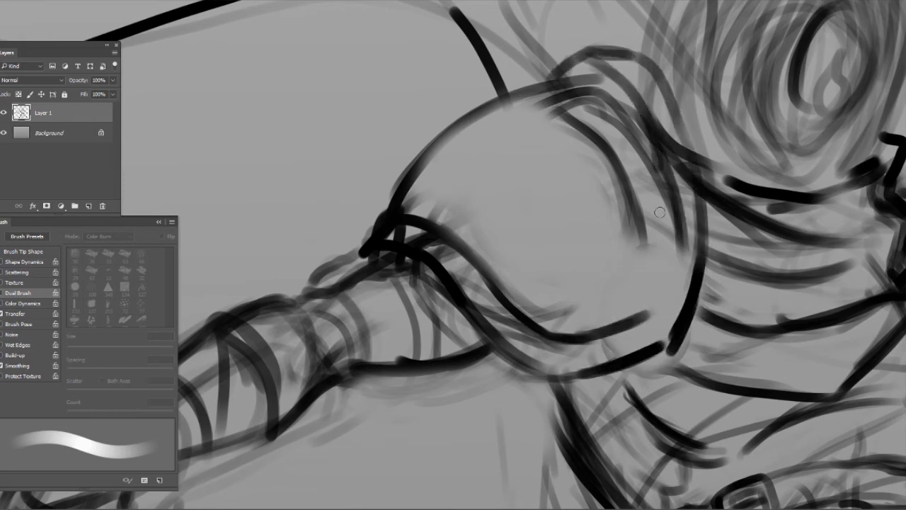
pyautogui.moveTo(662, 308); pyautogui.dragTo(602, 91)
pyautogui.moveTo(577, 64); pyautogui.dragTo(679, 304)
pyautogui.moveTo(393, 213); pyautogui.dragTo(354, 258)
pyautogui.moveTo(369, 233); pyautogui.dragTo(435, 251)
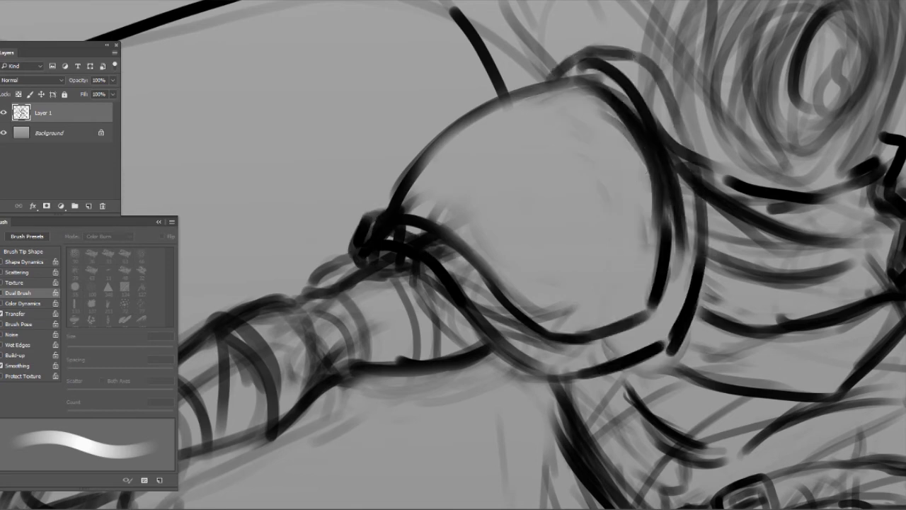
# Darken the right arm and add hair strokes and dark helmet face details.
pyautogui.scroll(-5, 434, 250)
pyautogui.moveTo(630, 248); pyautogui.dragTo(659, 311)
pyautogui.moveTo(666, 262)
pyautogui.mouseDown()
pyautogui.moveTo(600, 108)
pyautogui.moveTo(569, 166)
pyautogui.mouseUp()
pyautogui.moveTo(613, 181); pyautogui.dragTo(566, 216)
pyautogui.moveTo(601, 155); pyautogui.dragTo(570, 85)
pyautogui.scroll(-5, 602, 156)
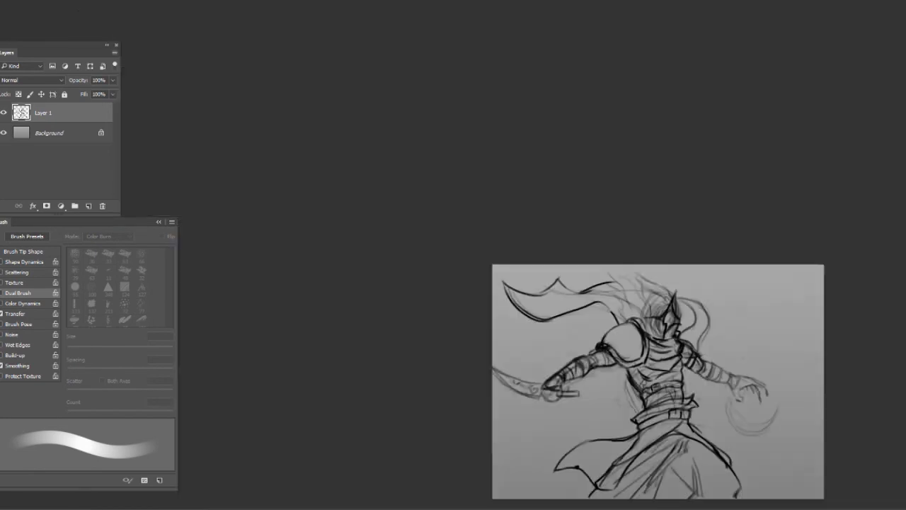
pyautogui.scroll(4, 601, 283)
# Hatch the cloak with dark diagonal strokes on the left and light grey on the right.
pyautogui.moveTo(553, 343); pyautogui.dragTo(536, 416)
pyautogui.moveTo(601, 317); pyautogui.dragTo(566, 399)
pyautogui.moveTo(615, 362); pyautogui.dragTo(595, 419)
pyautogui.moveTo(540, 337); pyautogui.dragTo(453, 426)
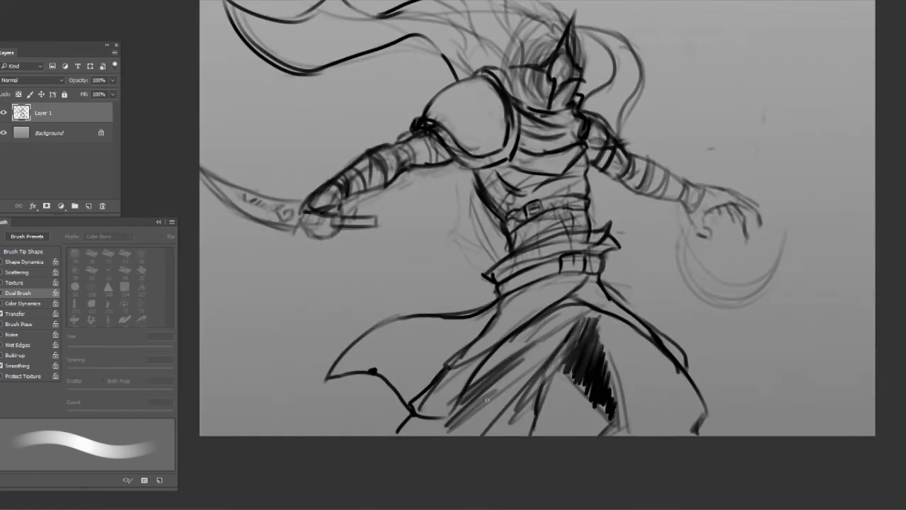
pyautogui.moveTo(540, 368); pyautogui.dragTo(463, 425)
pyautogui.moveTo(537, 415); pyautogui.dragTo(514, 433)
pyautogui.moveTo(488, 369); pyautogui.dragTo(565, 305)
pyautogui.moveTo(529, 367); pyautogui.dragTo(574, 322)
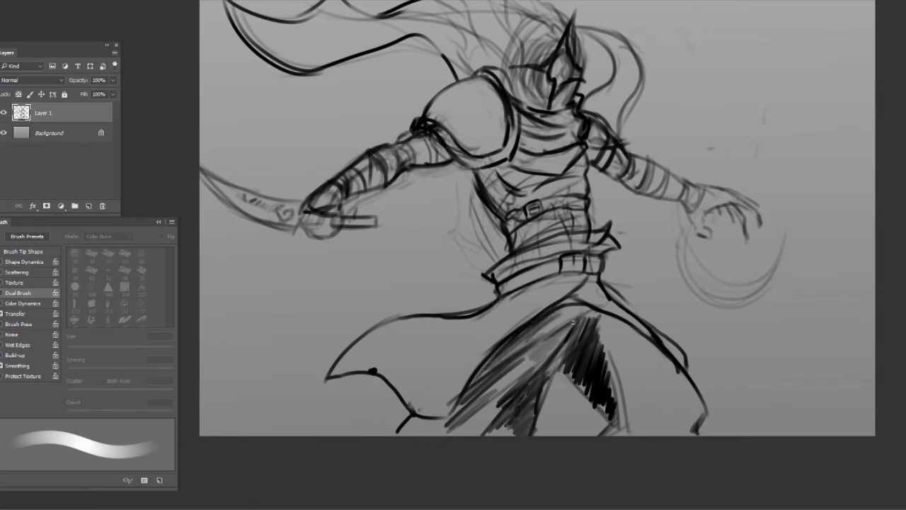
pyautogui.moveTo(624, 369); pyautogui.dragTo(659, 432)
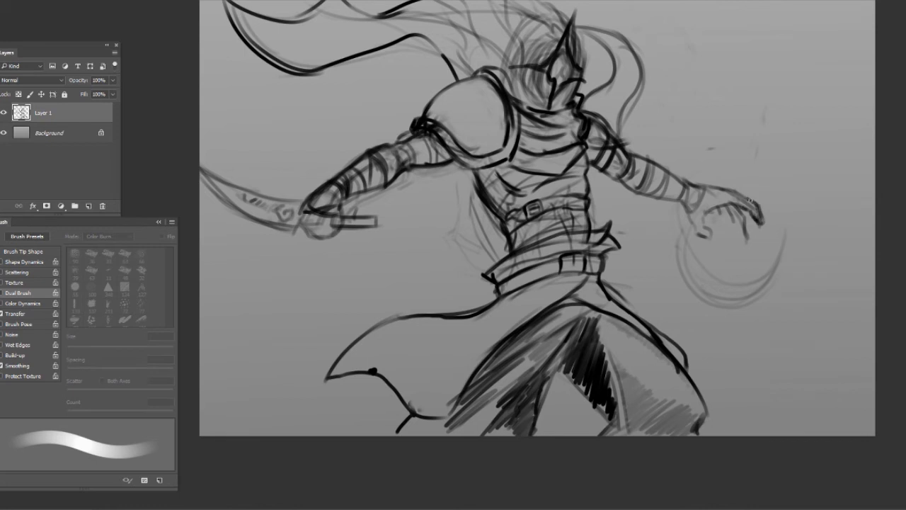
# Draw the orb circle around the clawed hand, darken the arm, and hatch the chest and torso.
pyautogui.moveTo(707, 230)
pyautogui.mouseDown()
pyautogui.moveTo(765, 255)
pyautogui.moveTo(764, 236)
pyautogui.mouseUp()
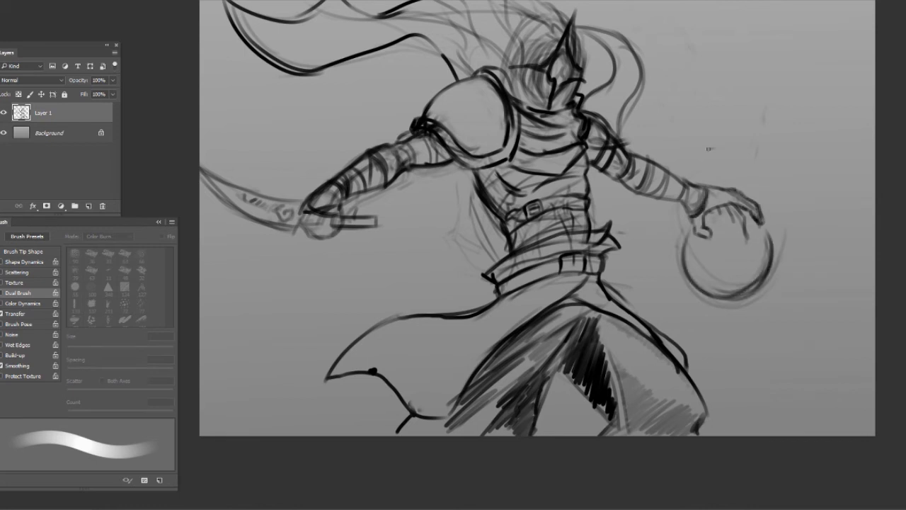
pyautogui.moveTo(639, 154); pyautogui.dragTo(690, 185)
pyautogui.moveTo(587, 136); pyautogui.dragTo(622, 176)
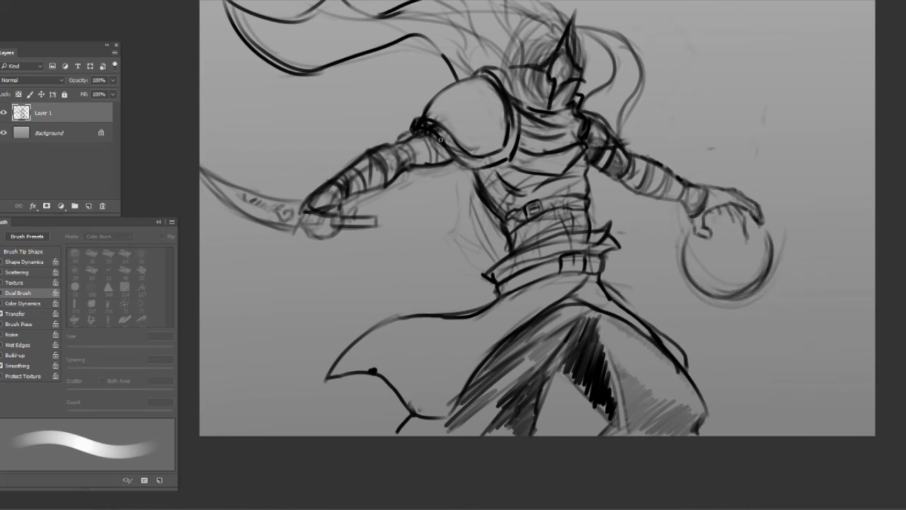
pyautogui.moveTo(440, 139)
pyautogui.mouseDown()
pyautogui.moveTo(475, 164)
pyautogui.moveTo(494, 205)
pyautogui.mouseUp()
pyautogui.moveTo(518, 144)
pyautogui.mouseDown()
pyautogui.moveTo(501, 216)
pyautogui.moveTo(505, 248)
pyautogui.mouseUp()
pyautogui.moveTo(583, 160); pyautogui.dragTo(585, 220)
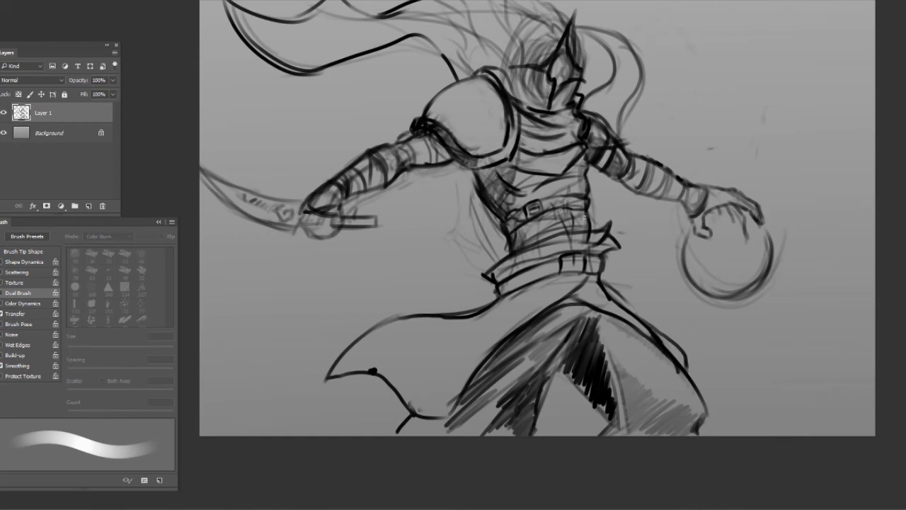
# Shade the belt and buckle and paint a zigzag pattern on the shoulder armour.
pyautogui.moveTo(508, 259); pyautogui.dragTo(559, 266)
pyautogui.moveTo(524, 275)
pyautogui.mouseDown()
pyautogui.moveTo(598, 257)
pyautogui.moveTo(576, 261)
pyautogui.mouseUp()
pyautogui.moveTo(442, 97)
pyautogui.mouseDown()
pyautogui.moveTo(459, 117)
pyautogui.moveTo(476, 103)
pyautogui.moveTo(492, 150)
pyautogui.mouseUp()
pyautogui.moveTo(486, 93)
pyautogui.mouseDown()
pyautogui.moveTo(502, 132)
pyautogui.moveTo(475, 143)
pyautogui.mouseUp()
# Shade the chest and shoulder in grey, darkening the area below the collar.
pyautogui.scroll(-5, 450, 80)
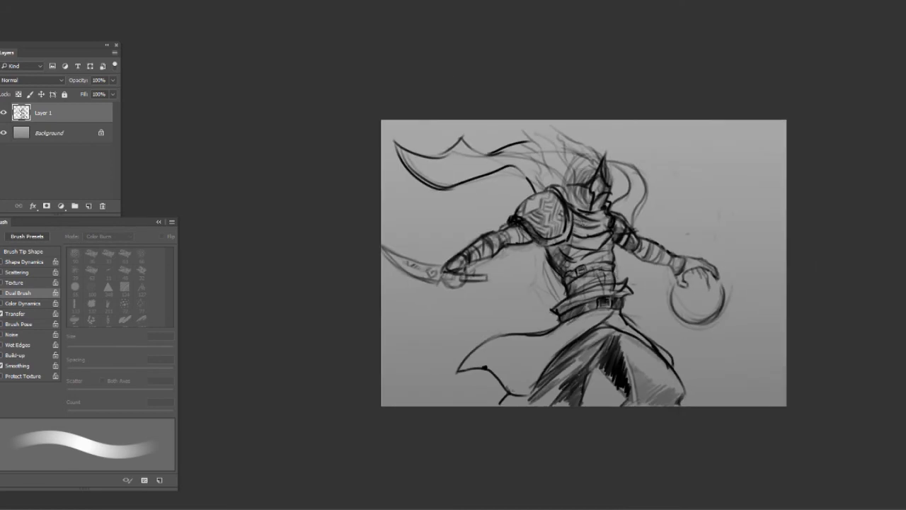
pyautogui.scroll(8, 412, 242)
pyautogui.moveTo(388, 255)
pyautogui.mouseDown()
pyautogui.moveTo(411, 242)
pyautogui.moveTo(425, 198)
pyautogui.moveTo(417, 141)
pyautogui.mouseUp()
pyautogui.moveTo(474, 182); pyautogui.dragTo(382, 88)
pyautogui.moveTo(344, 290)
pyautogui.mouseDown()
pyautogui.moveTo(332, 276)
pyautogui.moveTo(375, 339)
pyautogui.moveTo(396, 284)
pyautogui.mouseUp()
pyautogui.moveTo(346, 262); pyautogui.dragTo(475, 277)
pyautogui.moveTo(439, 304)
pyautogui.mouseDown()
pyautogui.moveTo(546, 226)
pyautogui.moveTo(425, 240)
pyautogui.mouseUp()
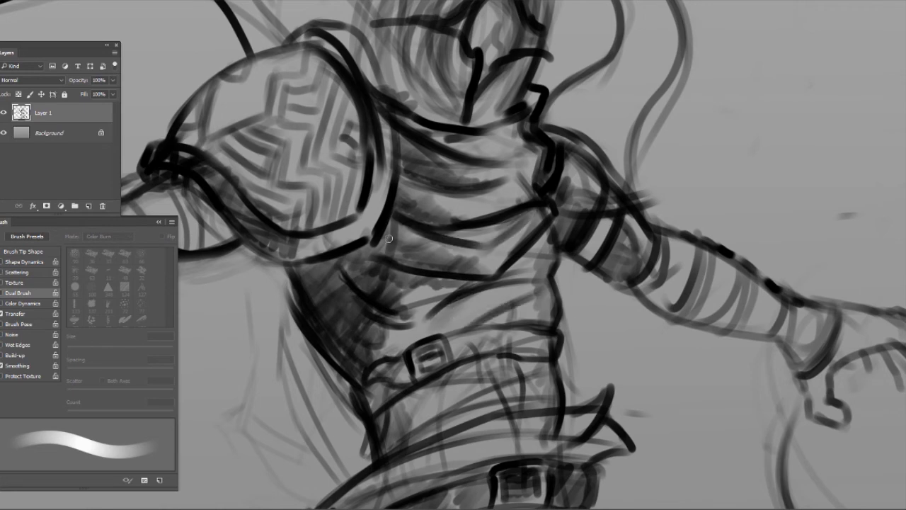
pyautogui.moveTo(375, 269)
pyautogui.mouseDown()
pyautogui.moveTo(495, 248)
pyautogui.moveTo(545, 213)
pyautogui.mouseUp()
# Fit the drawing in view and hatch below the cape's top edge and the lower robe.
pyautogui.scroll(-5, 545, 212)
pyautogui.hotkey('ctrl', '0')
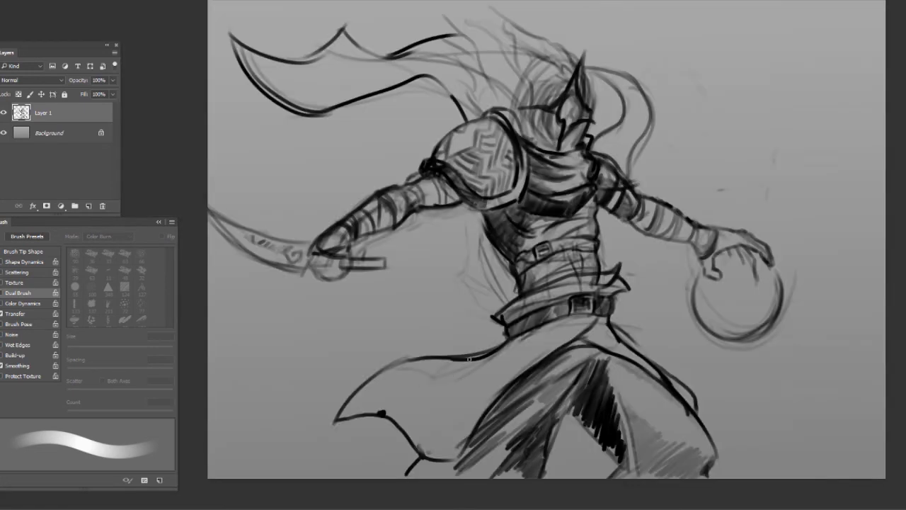
pyautogui.moveTo(469, 360); pyautogui.dragTo(410, 401)
pyautogui.moveTo(447, 461); pyautogui.dragTo(476, 422)
pyautogui.moveTo(629, 344); pyautogui.dragTo(672, 368)
pyautogui.moveTo(547, 462)
pyautogui.mouseDown()
pyautogui.moveTo(587, 413)
pyautogui.moveTo(614, 430)
pyautogui.mouseUp()
pyautogui.moveTo(527, 297); pyautogui.dragTo(602, 282)
# Shade the belt, the right and lower-left robe, and beside the torso.
pyautogui.moveTo(504, 322)
pyautogui.mouseDown()
pyautogui.moveTo(560, 289)
pyautogui.moveTo(621, 284)
pyautogui.mouseUp()
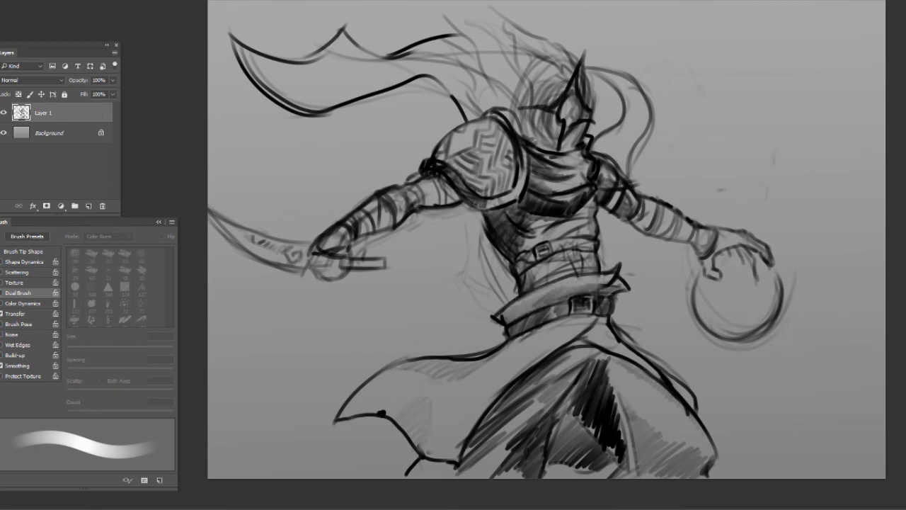
pyautogui.moveTo(546, 375)
pyautogui.mouseDown()
pyautogui.moveTo(620, 346)
pyautogui.moveTo(674, 411)
pyautogui.mouseUp()
pyautogui.moveTo(659, 409); pyautogui.dragTo(698, 437)
pyautogui.moveTo(518, 419); pyautogui.dragTo(462, 473)
pyautogui.moveTo(457, 462); pyautogui.dragTo(414, 477)
pyautogui.moveTo(463, 370)
pyautogui.mouseDown()
pyautogui.moveTo(413, 414)
pyautogui.moveTo(416, 426)
pyautogui.mouseUp()
pyautogui.moveTo(551, 222); pyautogui.dragTo(521, 261)
pyautogui.moveTo(565, 259); pyautogui.dragTo(528, 282)
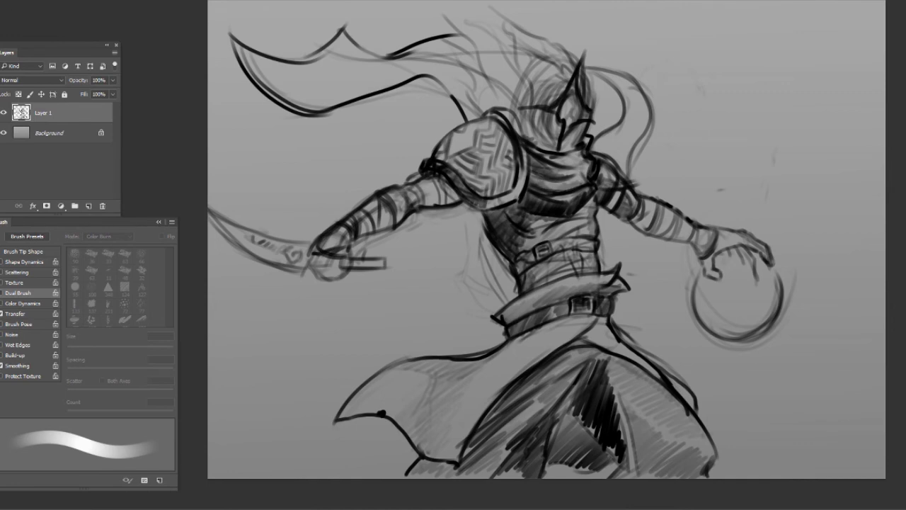
# Sketch flame wisps rising around the orb and skull shapes inside it.
pyautogui.moveTo(781, 277); pyautogui.dragTo(779, 249)
pyautogui.moveTo(668, 121)
pyautogui.mouseDown()
pyautogui.moveTo(751, 201)
pyautogui.moveTo(700, 225)
pyautogui.mouseUp()
pyautogui.moveTo(719, 192)
pyautogui.mouseDown()
pyautogui.moveTo(682, 154)
pyautogui.moveTo(722, 198)
pyautogui.mouseUp()
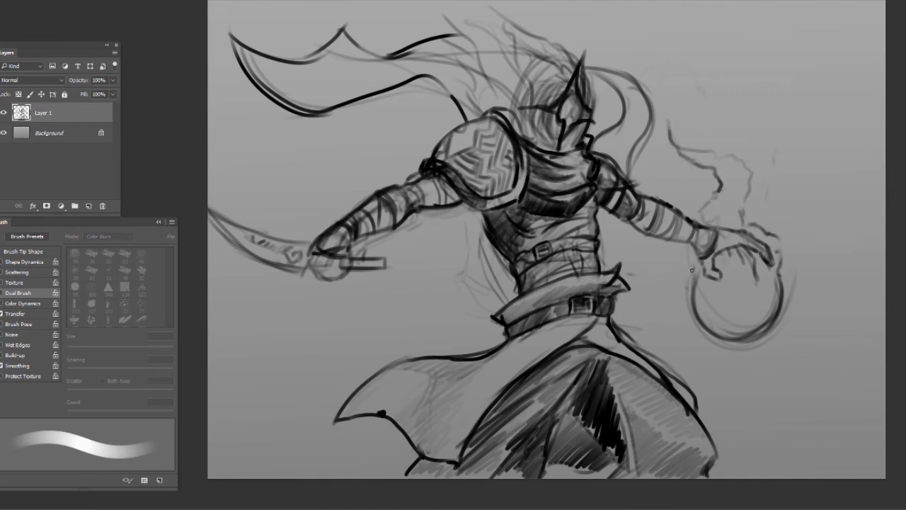
pyautogui.moveTo(677, 249); pyautogui.dragTo(729, 310)
pyautogui.moveTo(735, 271); pyautogui.dragTo(748, 283)
pyautogui.moveTo(756, 293); pyautogui.dragTo(771, 308)
pyautogui.moveTo(721, 326); pyautogui.dragTo(740, 324)
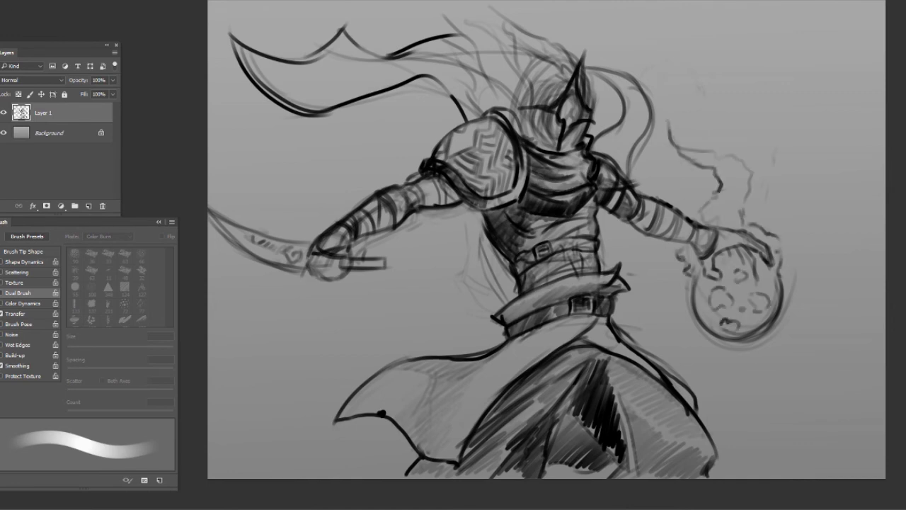
# Erase the right end of the sword grip and darken the skulls in the orb.
pyautogui.moveTo(387, 264); pyautogui.dragTo(367, 264)
pyautogui.press('b')
pyautogui.moveTo(364, 258); pyautogui.dragTo(364, 268)
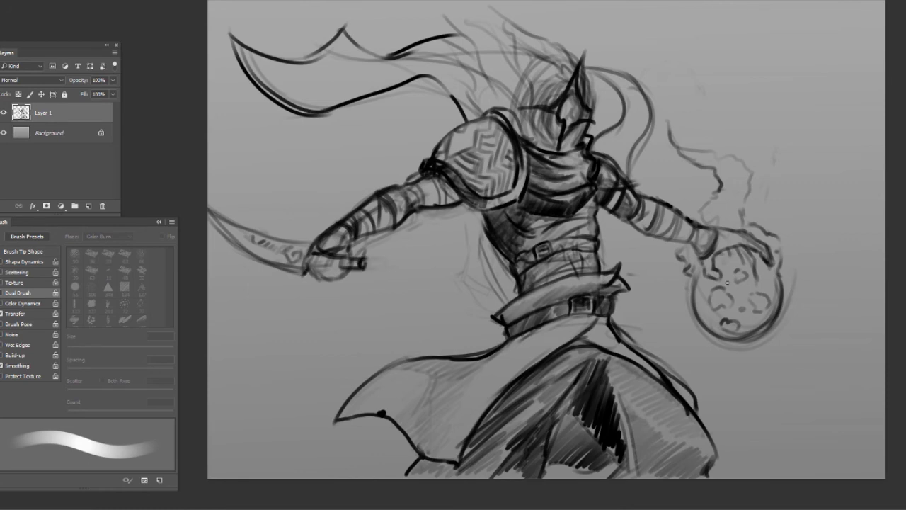
pyautogui.moveTo(743, 323)
pyautogui.mouseDown()
pyautogui.moveTo(768, 278)
pyautogui.moveTo(752, 280)
pyautogui.mouseUp()
pyautogui.moveTo(709, 272); pyautogui.dragTo(764, 301)
pyautogui.moveTo(715, 303); pyautogui.dragTo(752, 318)
# Shade the upper scarf band soft grey and ink the strap, helmet face and neck.
pyautogui.hotkey('ctrl', '+')
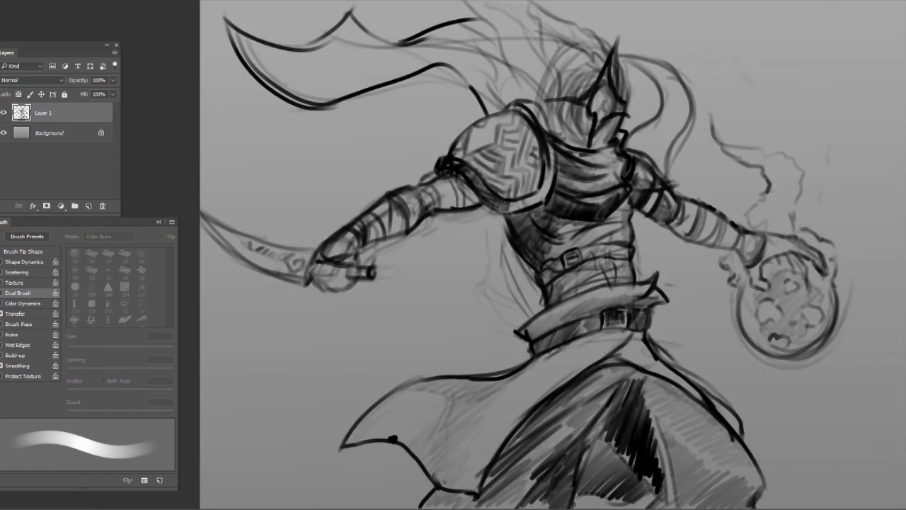
pyautogui.moveTo(286, 48); pyautogui.dragTo(499, 64)
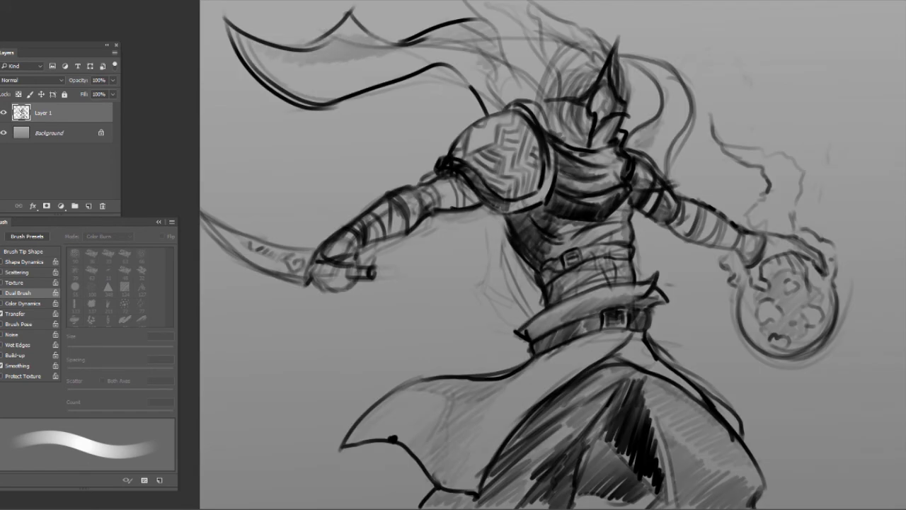
pyautogui.moveTo(690, 115); pyautogui.dragTo(665, 178)
pyautogui.moveTo(542, 126); pyautogui.dragTo(621, 151)
pyautogui.moveTo(615, 146); pyautogui.dragTo(587, 160)
# Ink the upper scarf edge and tip, then zoom out to the whole canvas.
pyautogui.moveTo(290, 51)
pyautogui.mouseDown()
pyautogui.moveTo(320, 46)
pyautogui.moveTo(351, 8)
pyautogui.mouseUp()
pyautogui.moveTo(351, 10); pyautogui.dragTo(401, 47)
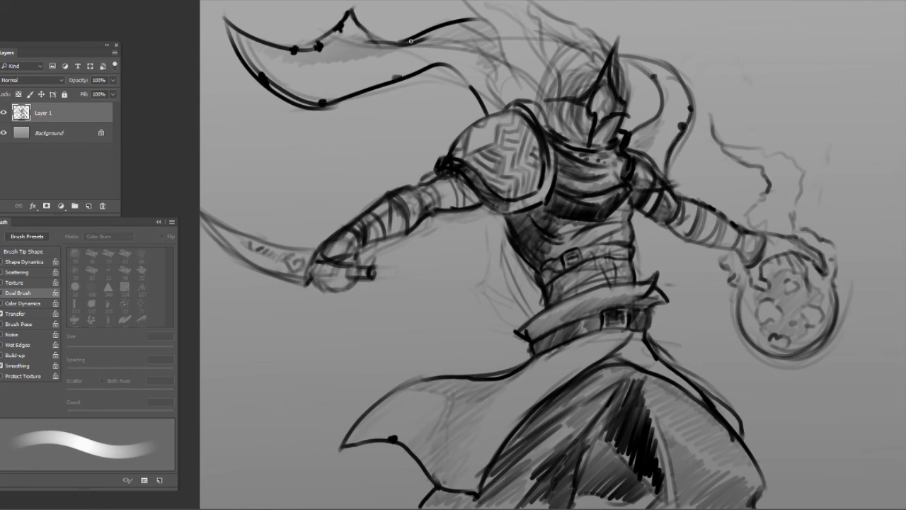
pyautogui.moveTo(347, 41)
pyautogui.mouseDown()
pyautogui.moveTo(423, 40)
pyautogui.moveTo(371, 14)
pyautogui.mouseUp()
pyautogui.hotkey('ctrl', '-')
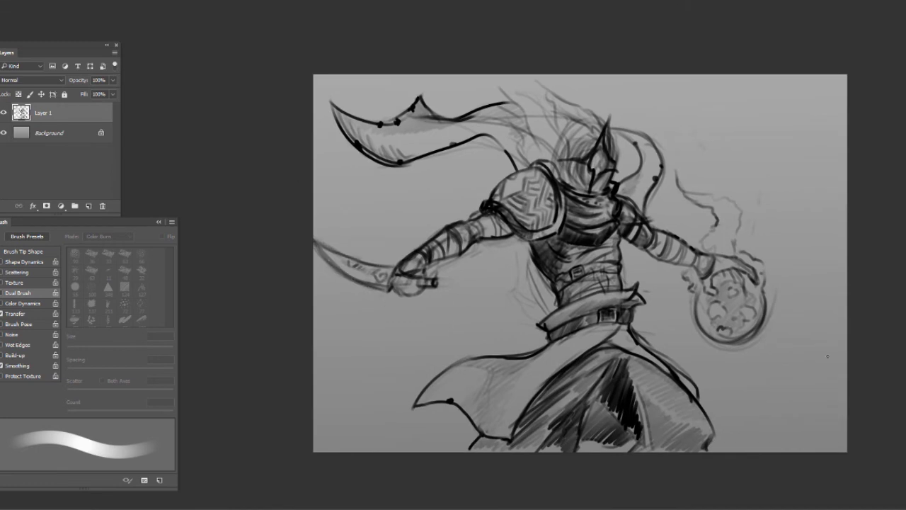
# Move the drawing right, sketch flames left of the blade, and scale it down with Free Transform.
pyautogui.moveTo(496, 284); pyautogui.dragTo(563, 280)
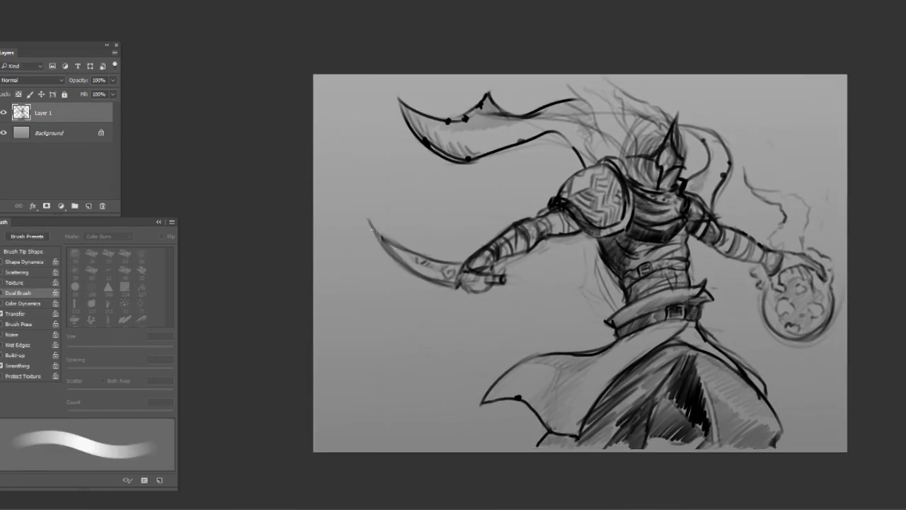
pyautogui.moveTo(396, 212); pyautogui.dragTo(369, 290)
pyautogui.moveTo(389, 185); pyautogui.dragTo(425, 234)
pyautogui.moveTo(340, 99); pyautogui.dragTo(347, 173)
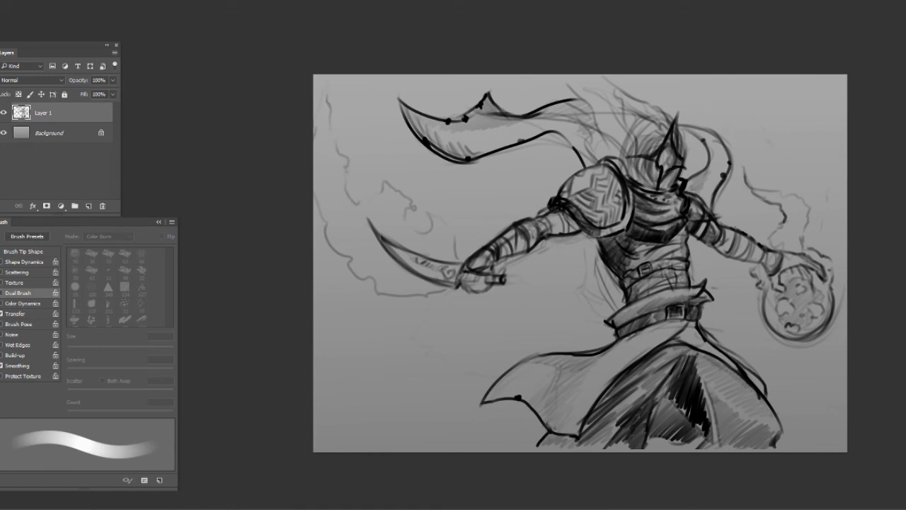
pyautogui.hotkey('ctrl', 't')
pyautogui.moveTo(847, 451); pyautogui.dragTo(823, 441)
pyautogui.press('Return')
# Add flame strokes at the left edge, around the sword arm, and above the helmet.
pyautogui.moveTo(354, 134); pyautogui.dragTo(347, 160)
pyautogui.moveTo(353, 183); pyautogui.dragTo(347, 223)
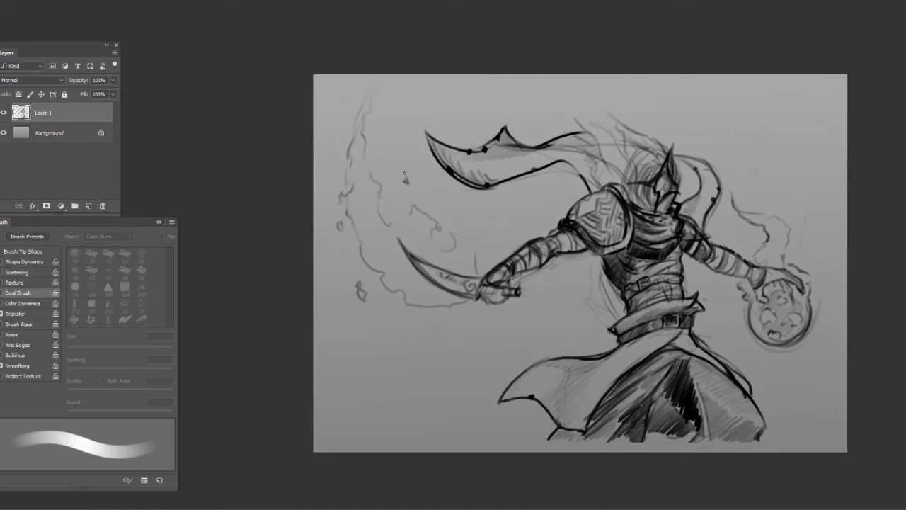
pyautogui.moveTo(482, 269); pyautogui.dragTo(517, 225)
pyautogui.moveTo(545, 275); pyautogui.dragTo(501, 322)
pyautogui.moveTo(534, 226); pyautogui.dragTo(547, 216)
pyautogui.moveTo(665, 149); pyautogui.dragTo(637, 91)
pyautogui.moveTo(647, 126); pyautogui.dragTo(605, 85)
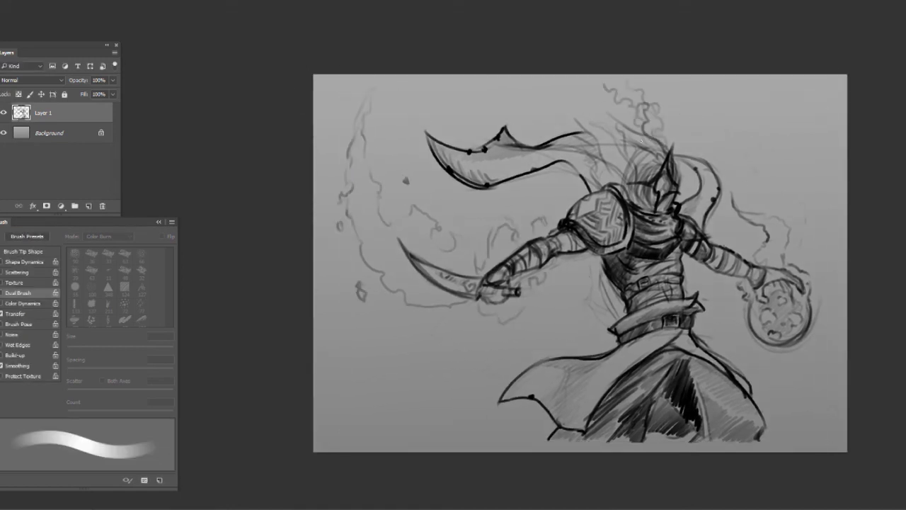
# Draw curly hair spreading above the helmet toward the canvas top.
pyautogui.moveTo(637, 142); pyautogui.dragTo(510, 92)
pyautogui.moveTo(623, 169)
pyautogui.mouseDown()
pyautogui.moveTo(548, 82)
pyautogui.moveTo(559, 99)
pyautogui.moveTo(662, 134)
pyautogui.moveTo(621, 170)
pyautogui.moveTo(669, 205)
pyautogui.mouseUp()
pyautogui.moveTo(676, 156); pyautogui.dragTo(598, 180)
pyautogui.moveTo(644, 142); pyautogui.dragTo(556, 99)
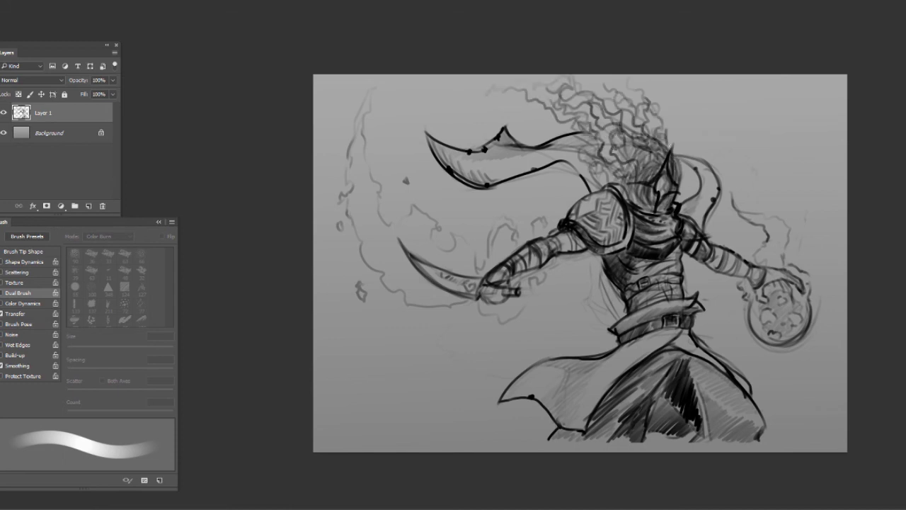
# Hatch the robe along its bottom edge and across its left and middle.
pyautogui.moveTo(672, 150); pyautogui.dragTo(652, 113)
pyautogui.moveTo(587, 379); pyautogui.dragTo(579, 401)
pyautogui.moveTo(547, 445); pyautogui.dragTo(613, 443)
pyautogui.moveTo(681, 446); pyautogui.dragTo(755, 442)
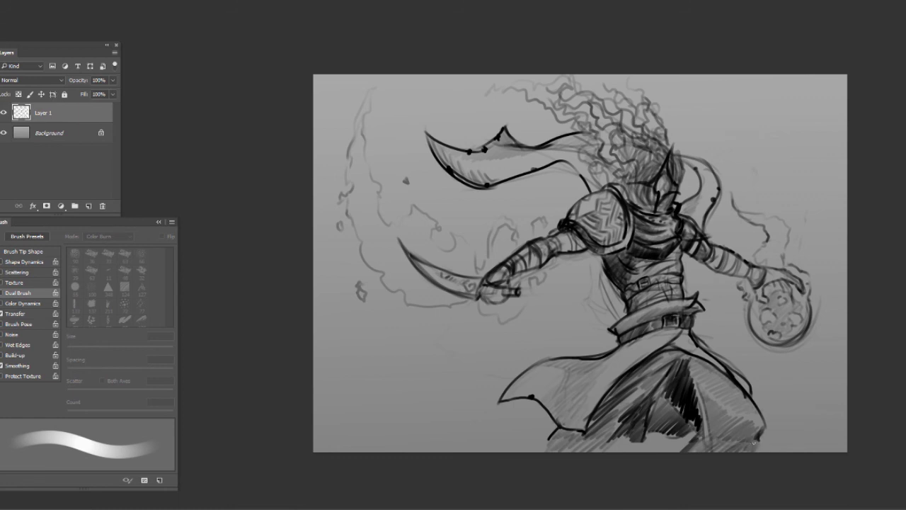
pyautogui.moveTo(730, 373); pyautogui.dragTo(738, 382)
pyautogui.moveTo(672, 330); pyautogui.dragTo(703, 357)
pyautogui.moveTo(698, 346); pyautogui.dragTo(750, 391)
pyautogui.moveTo(507, 396); pyautogui.dragTo(547, 365)
pyautogui.moveTo(510, 399); pyautogui.dragTo(617, 354)
pyautogui.moveTo(569, 419); pyautogui.dragTo(665, 334)
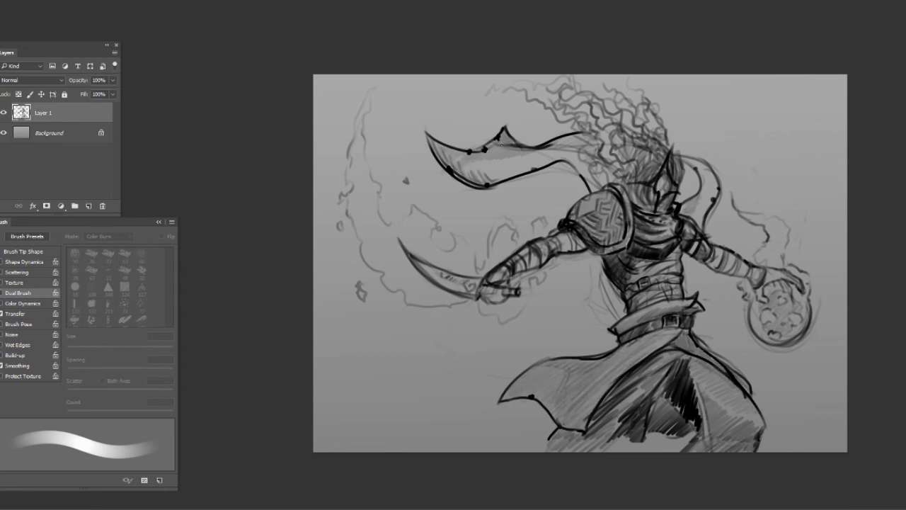
# Shade the upper blade, the strap beside the helmet, the right arm and left forearm.
pyautogui.moveTo(460, 174); pyautogui.dragTo(595, 138)
pyautogui.moveTo(585, 178); pyautogui.dragTo(601, 191)
pyautogui.moveTo(690, 162)
pyautogui.mouseDown()
pyautogui.moveTo(717, 205)
pyautogui.moveTo(684, 226)
pyautogui.mouseUp()
pyautogui.moveTo(720, 262); pyautogui.dragTo(760, 285)
pyautogui.moveTo(545, 252); pyautogui.dragTo(495, 278)
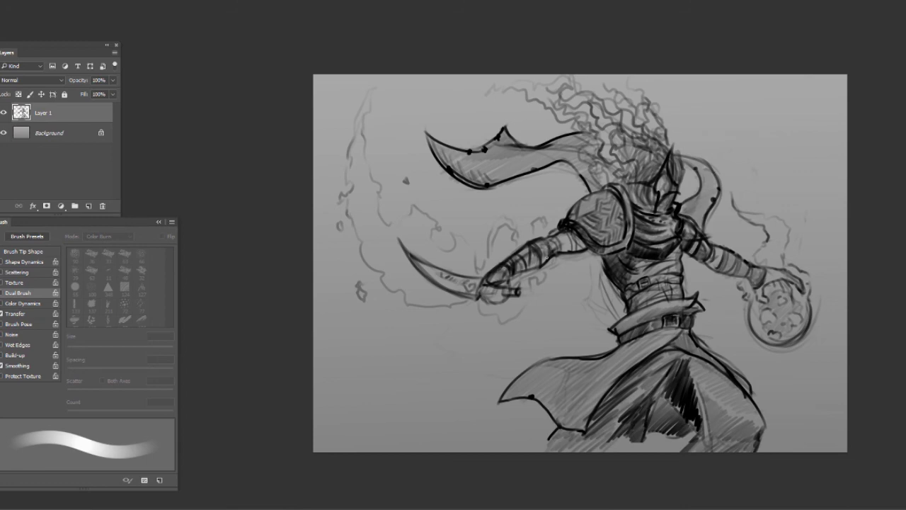